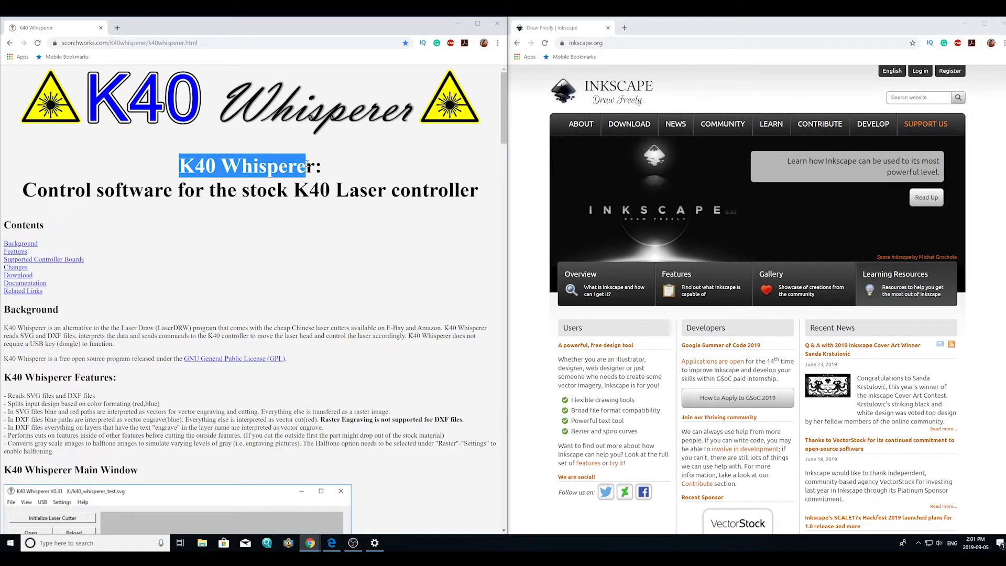
drag(307, 167, 321, 167)
click(321, 167)
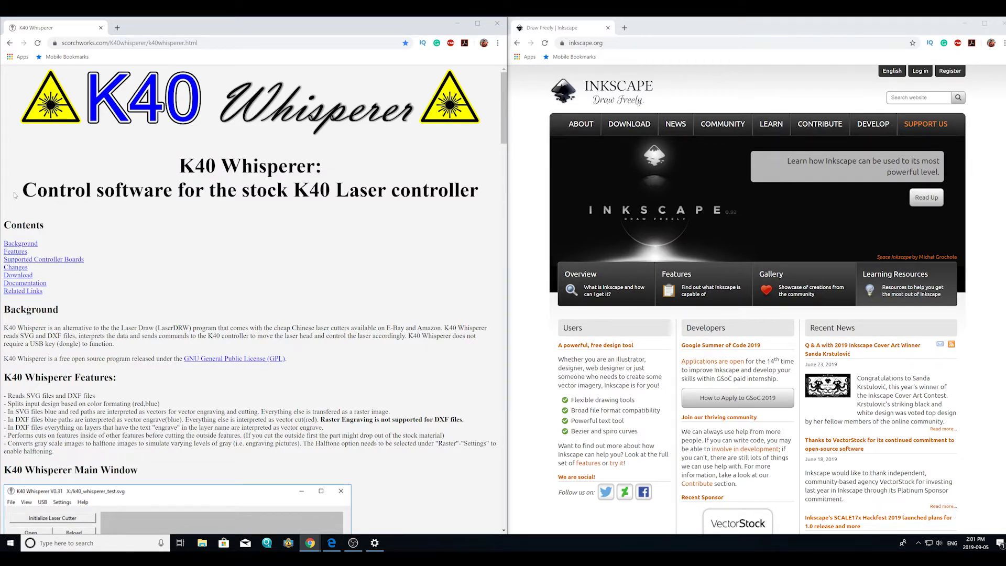
drag(16, 197, 173, 195)
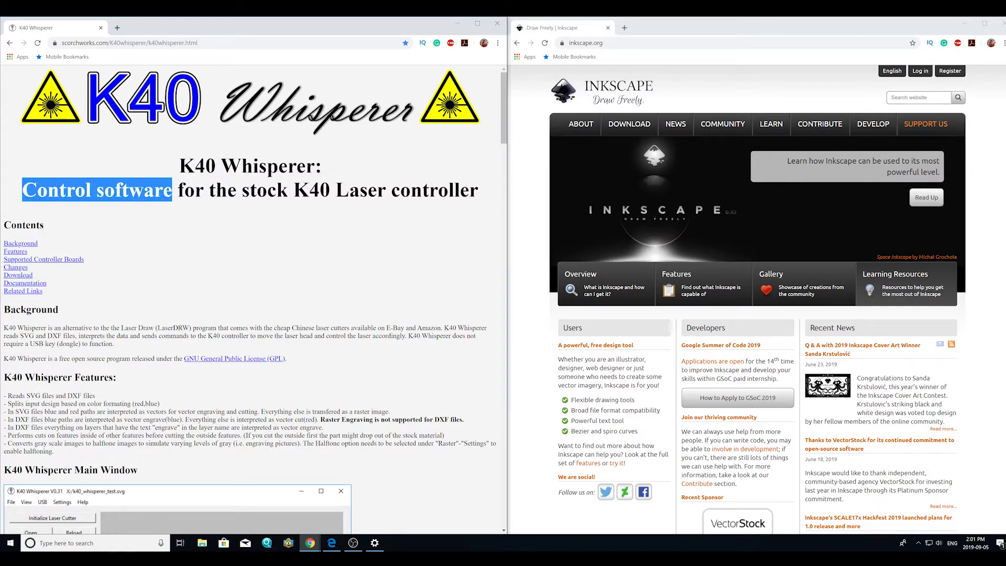
click(218, 223)
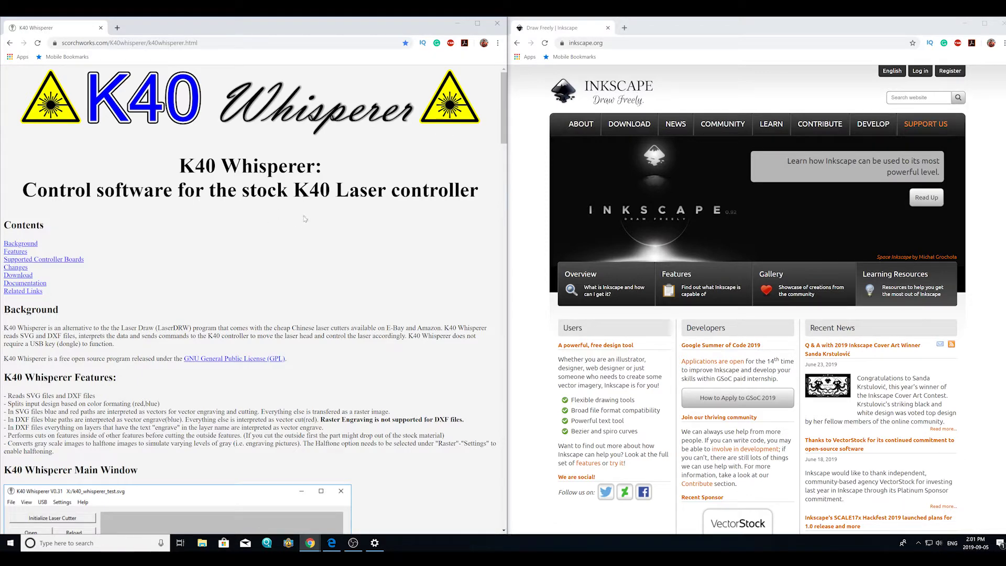
scroll(255, 238, down, 2)
scroll(254, 238, down, 1)
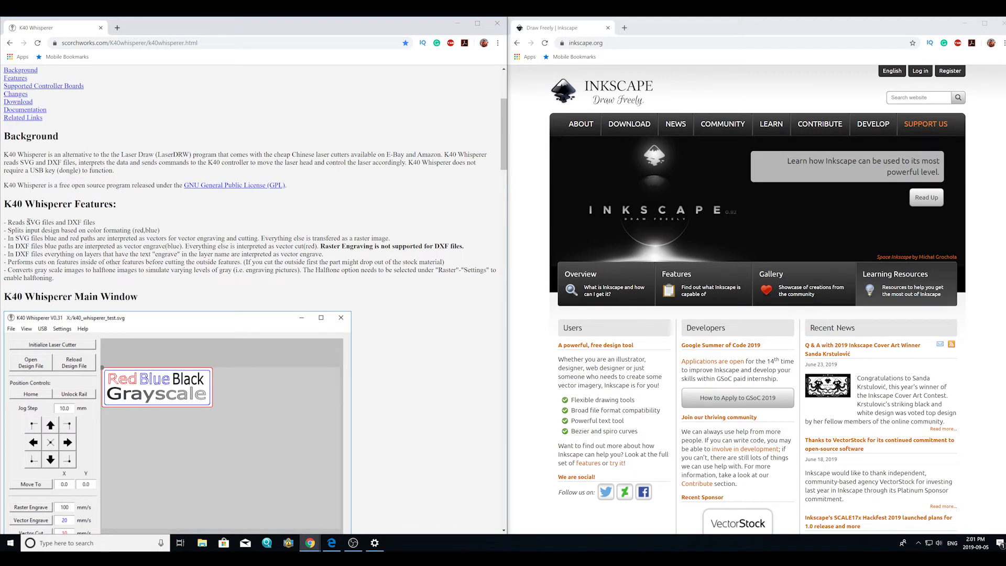
mouse_move(28, 221)
mouse_down()
mouse_move(95, 222)
mouse_move(56, 225)
mouse_up()
scroll(233, 360, down, 5)
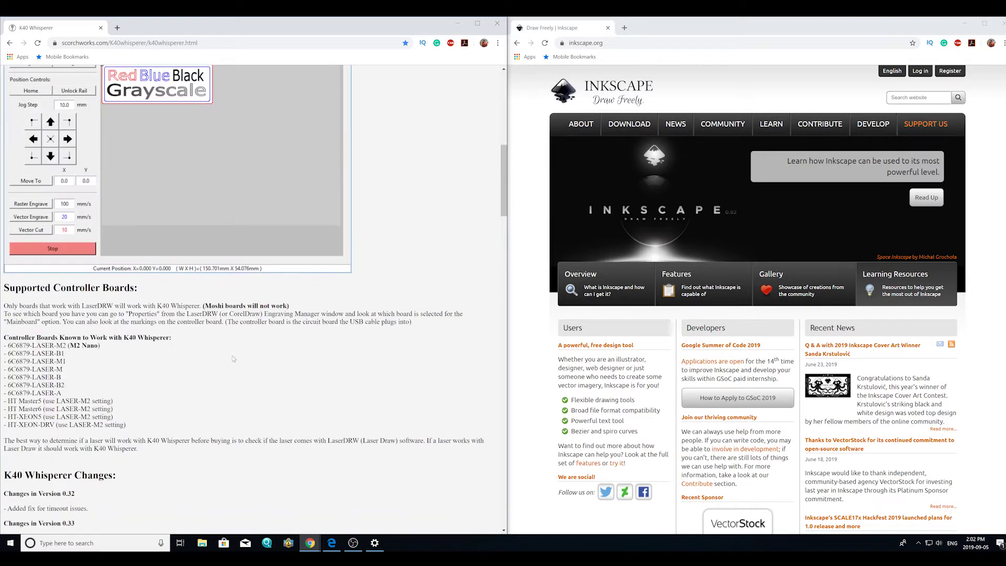
scroll(232, 359, down, 1)
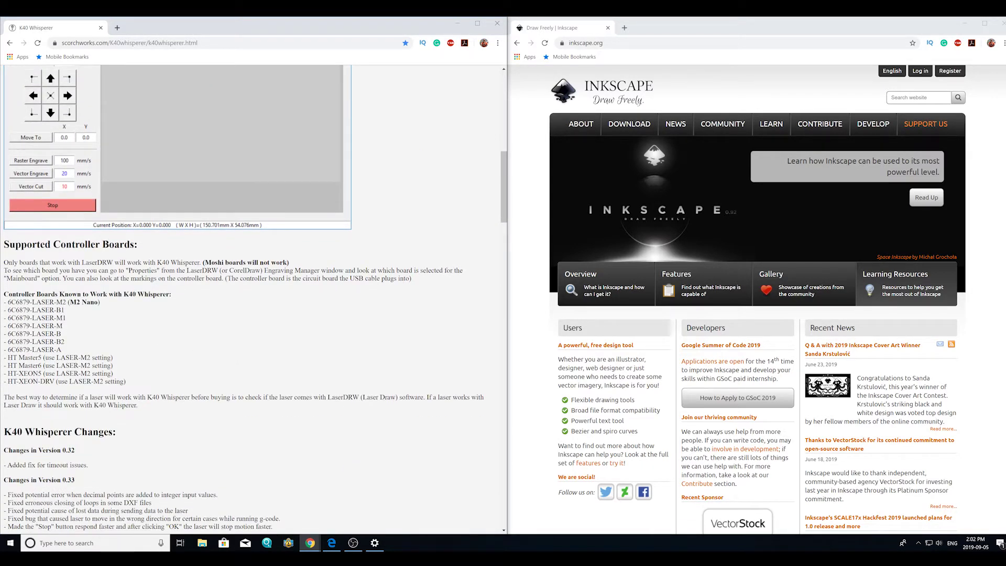
mouse_move(4, 302)
mouse_down()
mouse_move(135, 353)
mouse_move(138, 391)
mouse_up()
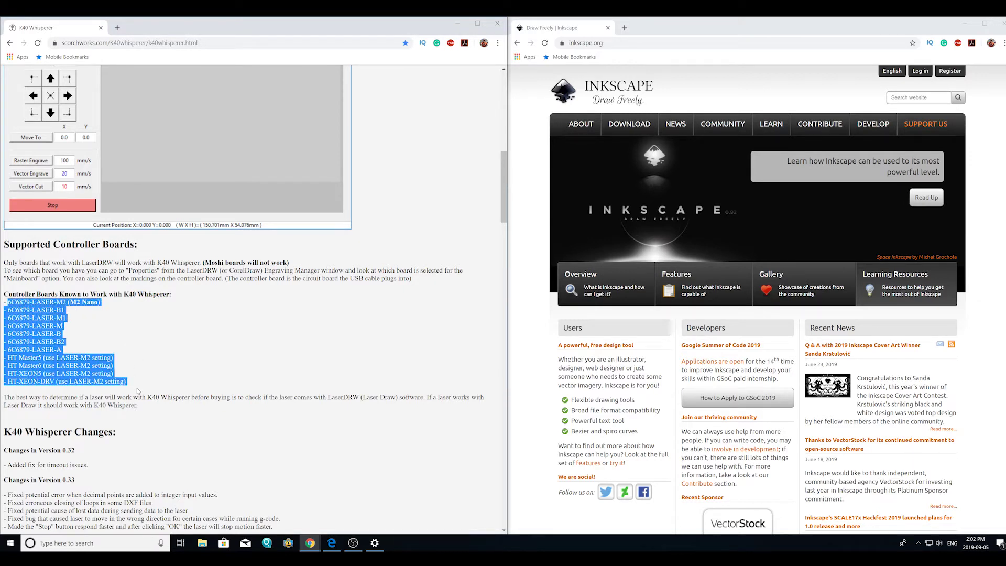
click(105, 303)
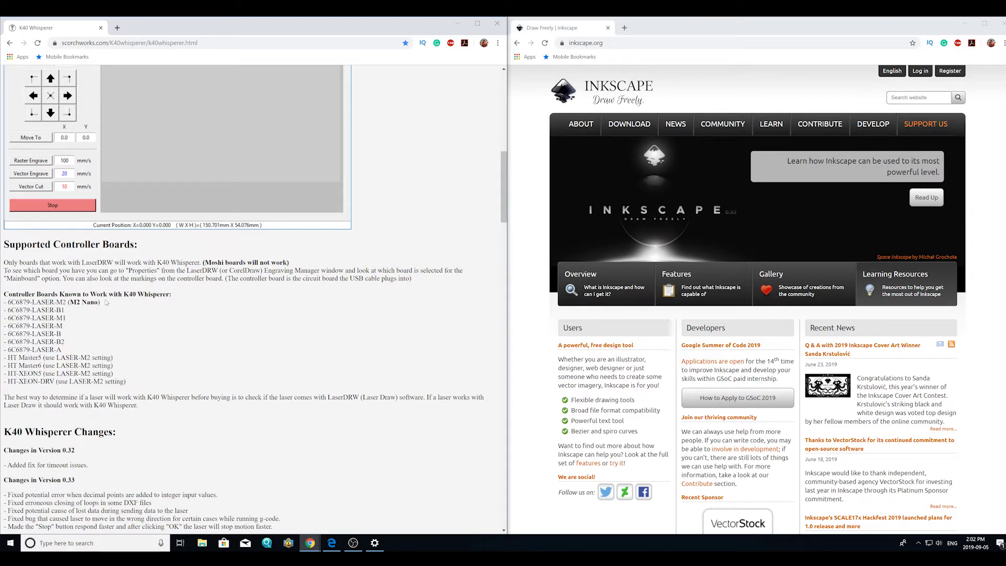
drag(102, 302, 69, 306)
click(92, 312)
scroll(111, 301, down, 3)
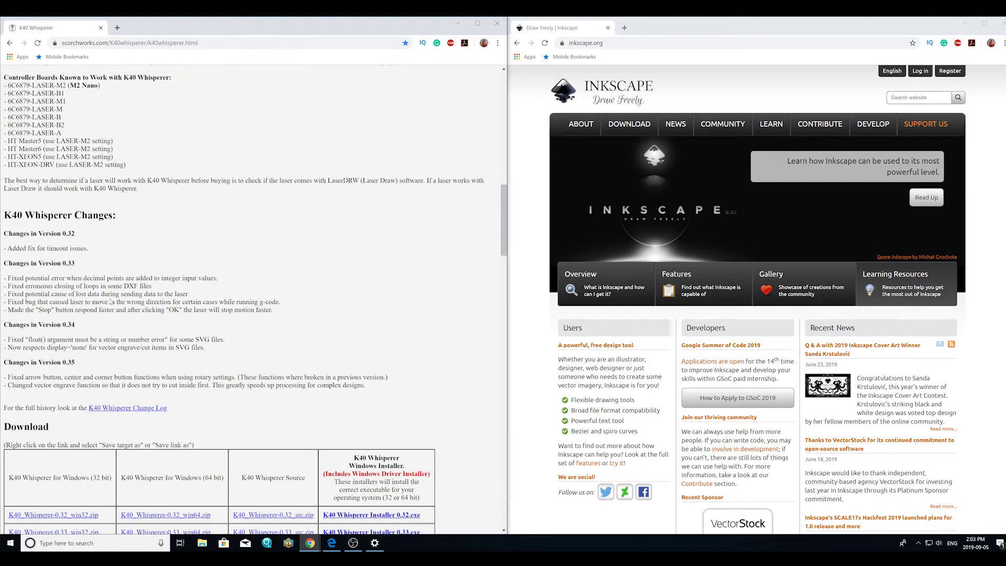
scroll(111, 302, down, 1)
scroll(110, 299, down, 3)
scroll(110, 298, down, 3)
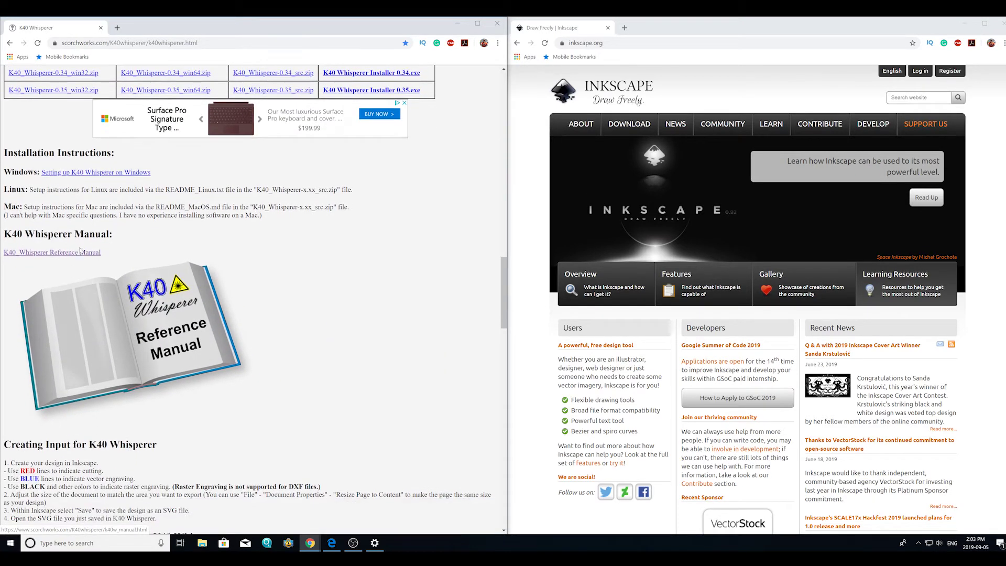
drag(102, 252, 6, 253)
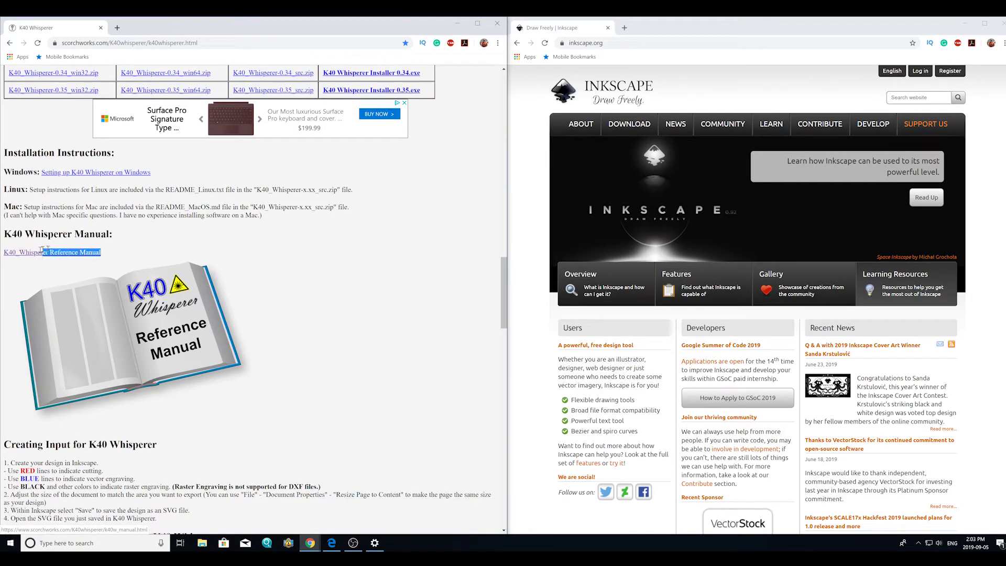
click(246, 255)
scroll(245, 254, down, 5)
scroll(244, 253, down, 3)
scroll(244, 254, down, 3)
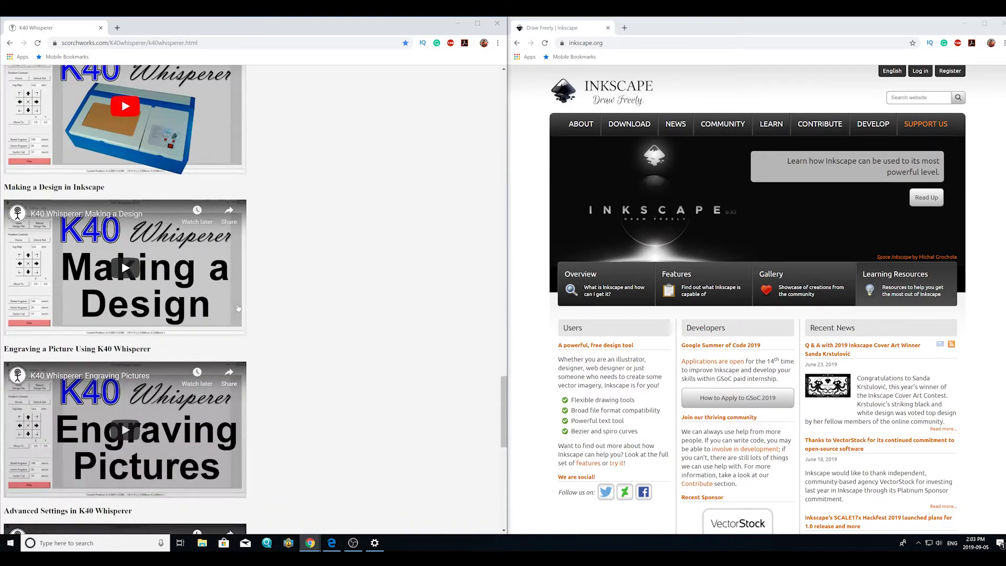
scroll(243, 254, down, 3)
scroll(244, 254, down, 3)
scroll(265, 343, down, 1)
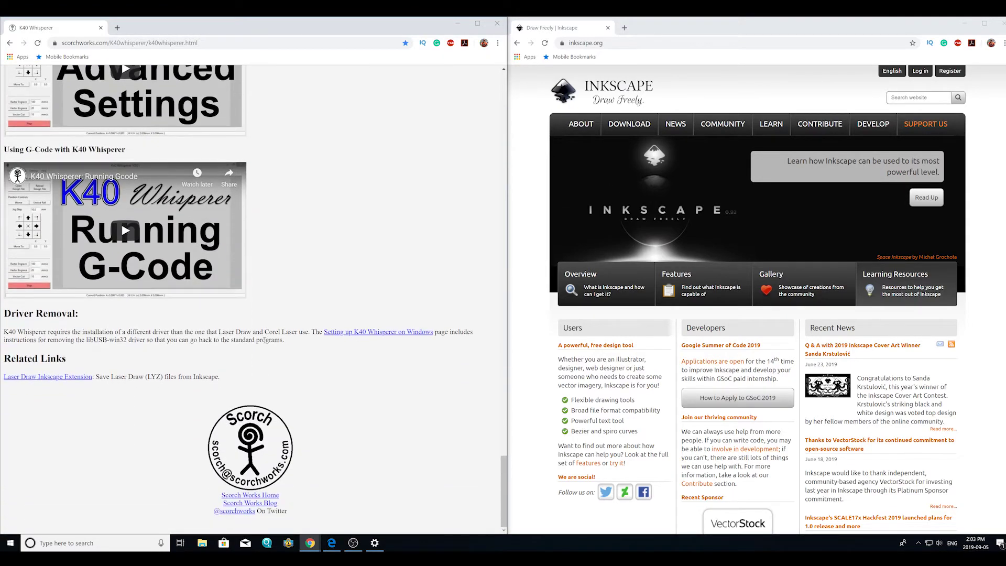
scroll(265, 343, up, 2)
scroll(265, 343, up, 2)
scroll(265, 342, up, 2)
scroll(265, 343, up, 3)
scroll(265, 343, up, 2)
scroll(266, 344, up, 2)
scroll(266, 343, up, 1)
scroll(265, 343, up, 2)
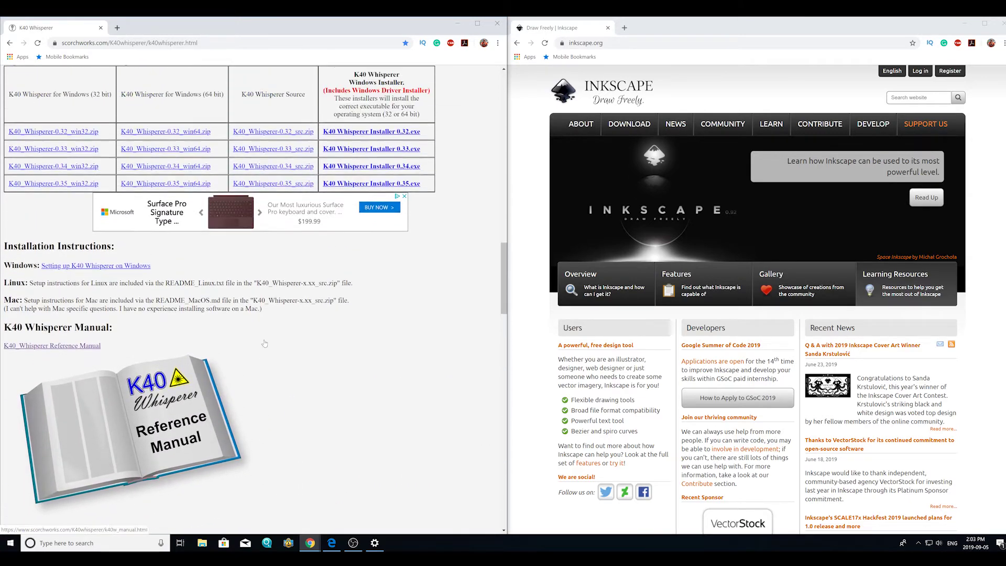
scroll(265, 342, up, 1)
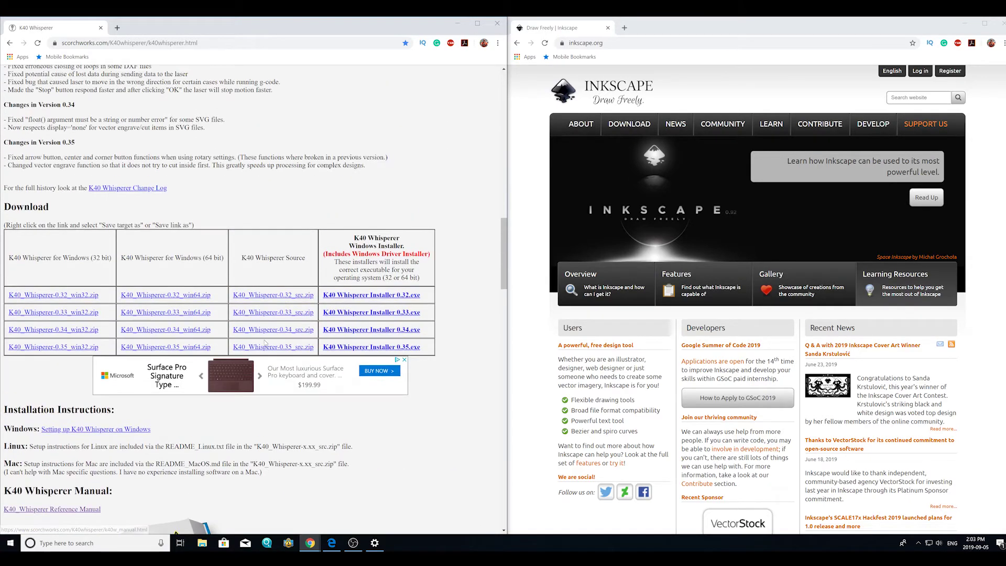
Save K40 Whisperer Installer 0.35.exe and the 64-bit Windows Inkscape 0.92.4 installer into Downloads
click(360, 348)
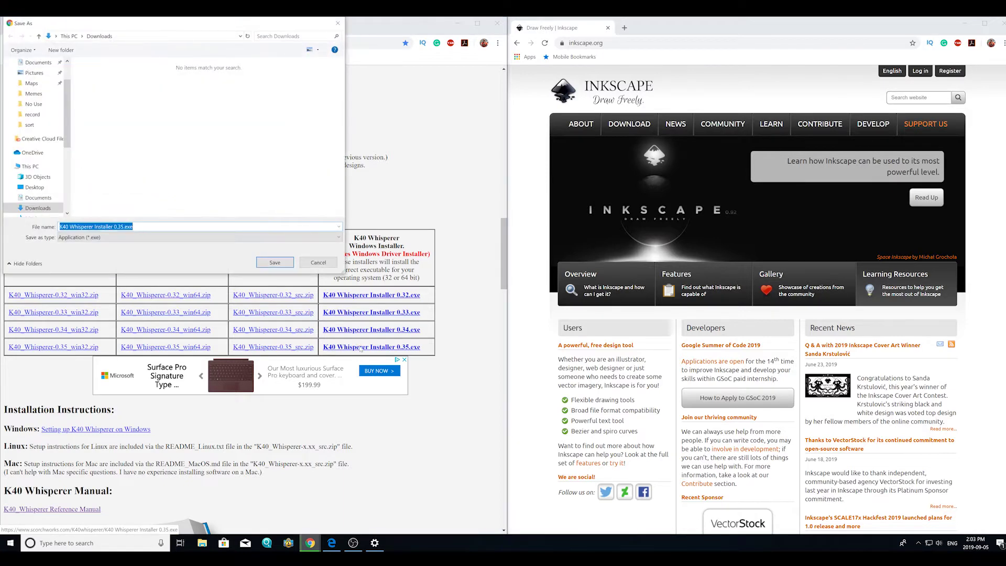
click(276, 264)
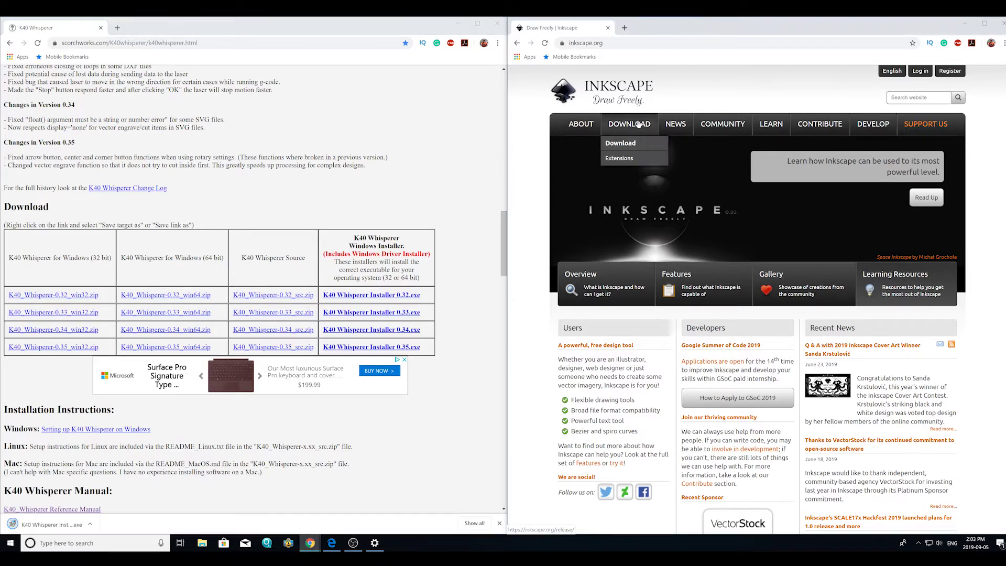
click(630, 143)
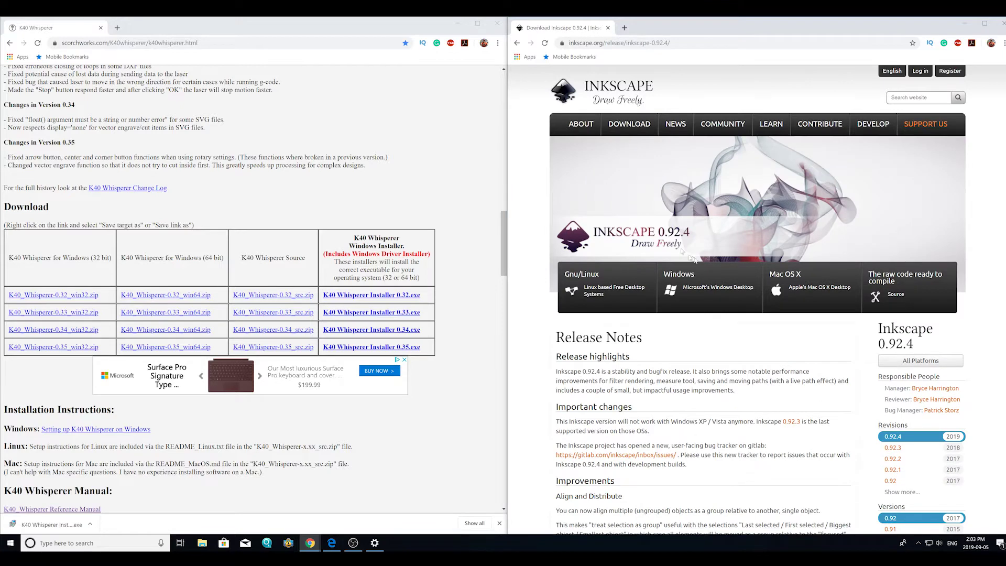
click(712, 284)
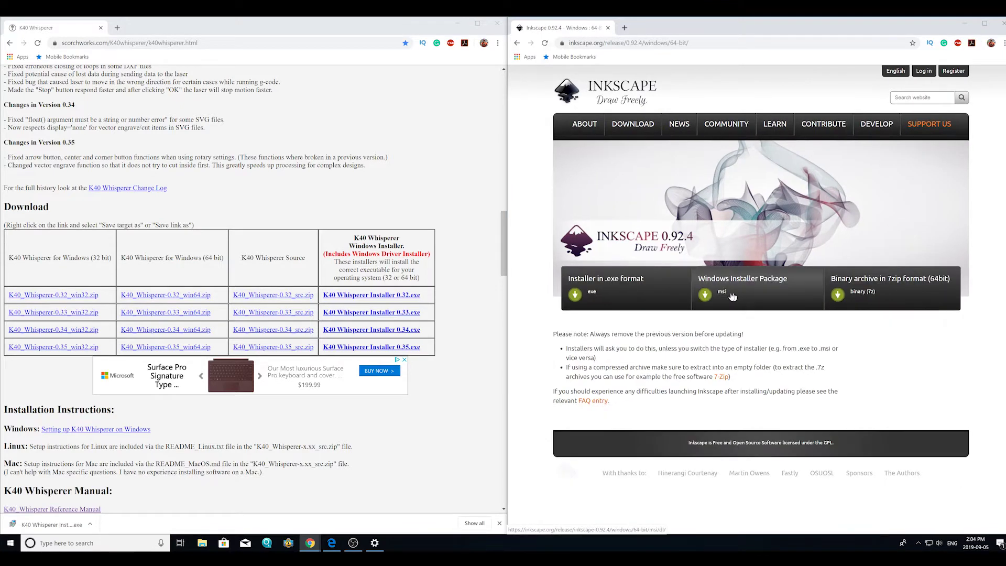
click(606, 297)
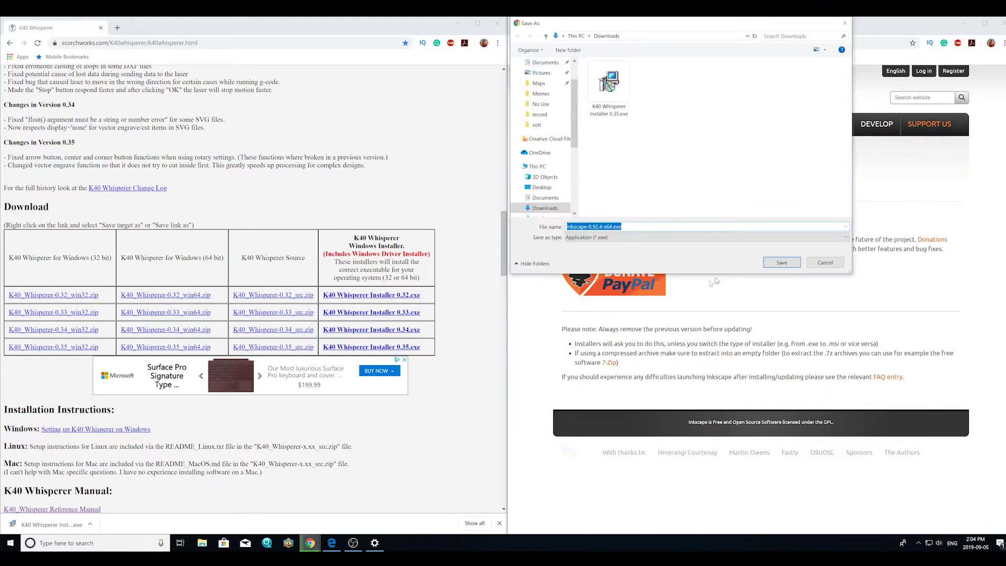
click(789, 265)
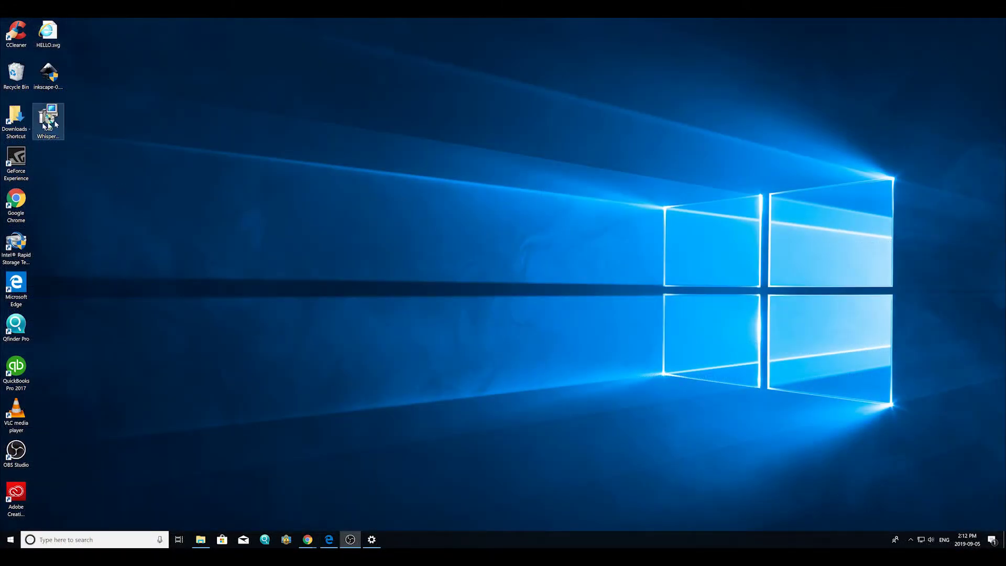
Launch the K40 Whisperer installer, running it anyway past the unrecognized-app warning
double_click(55, 123)
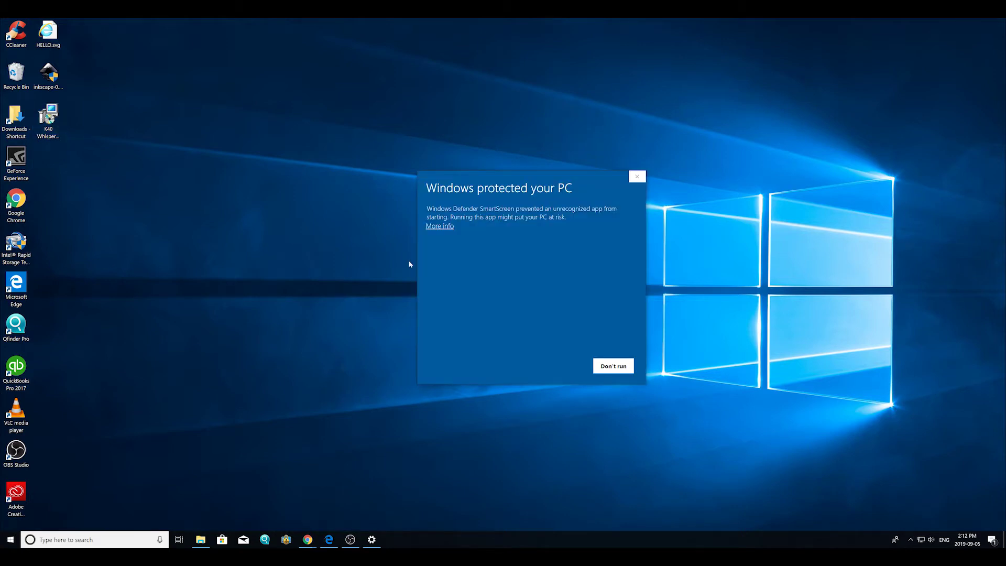
click(439, 226)
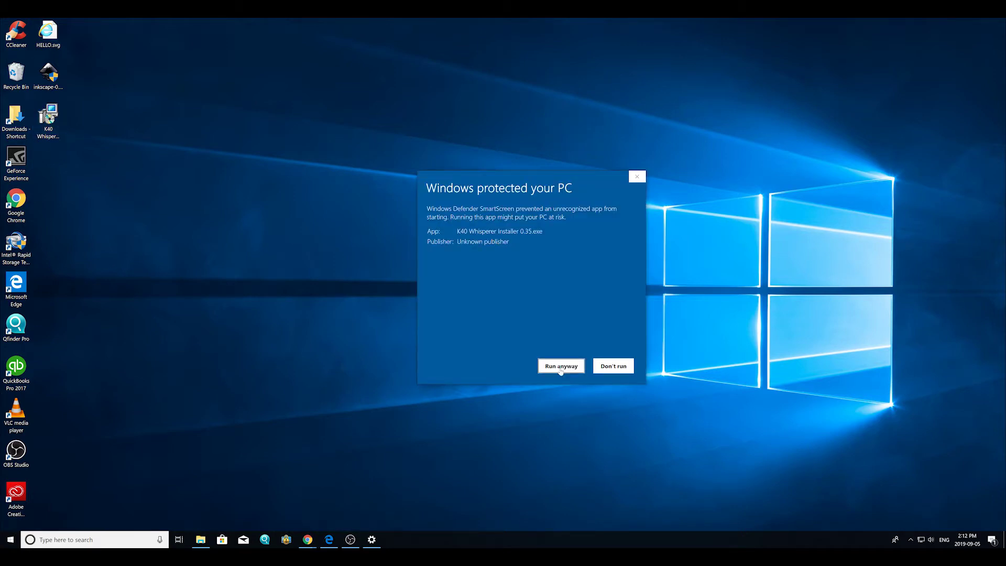
click(561, 367)
Accept the default folders, select the Windows 7/8/10 libusb driver option, and start installing
click(553, 349)
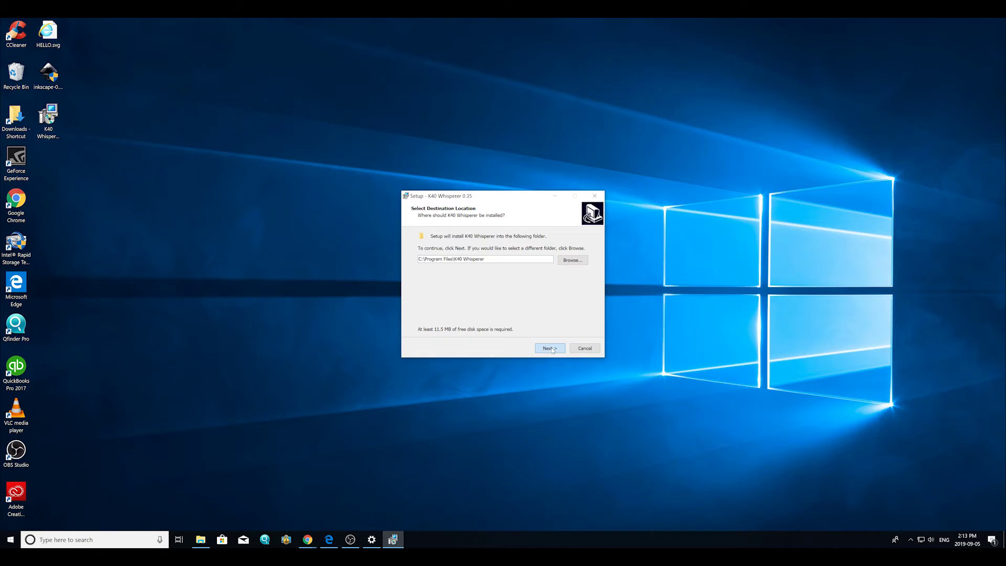
click(553, 349)
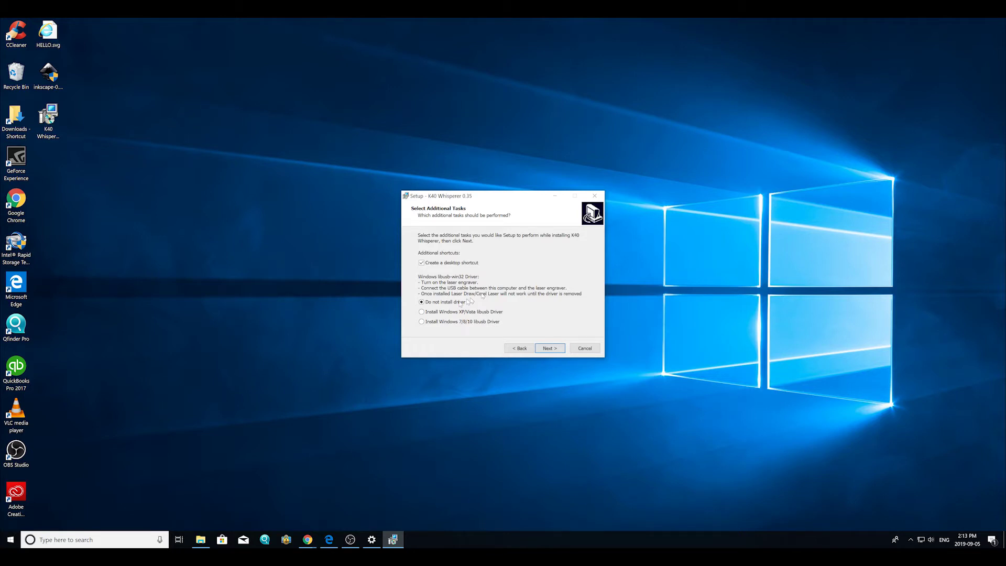
click(464, 322)
click(550, 348)
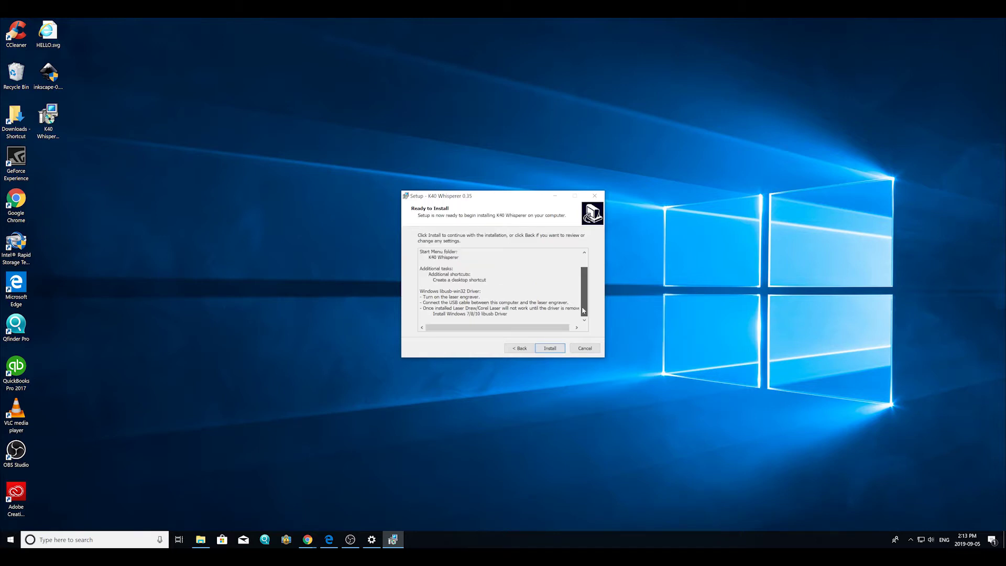
click(550, 349)
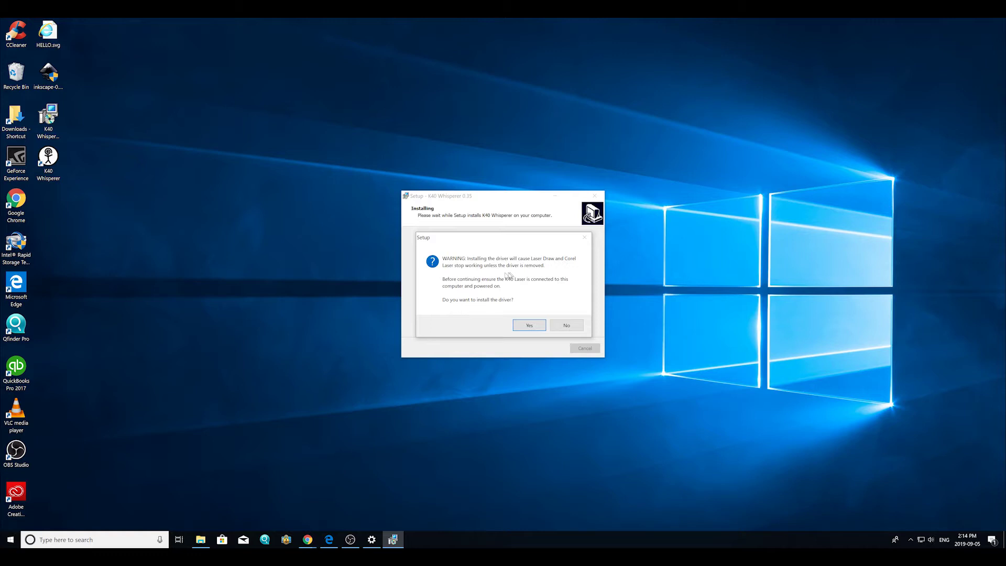
Approve the laser driver, install libusb-win32, and dismiss the success message
click(524, 327)
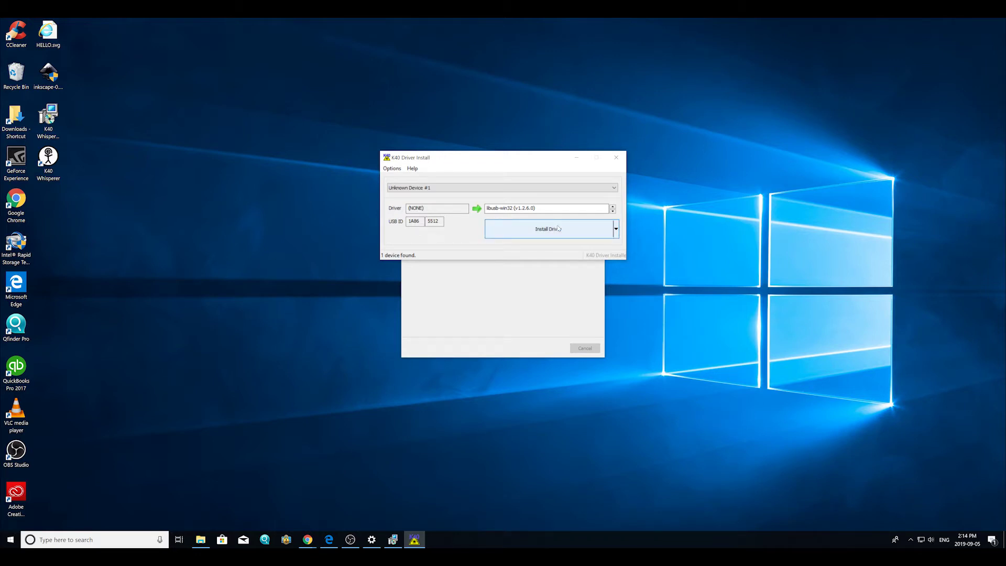
click(616, 231)
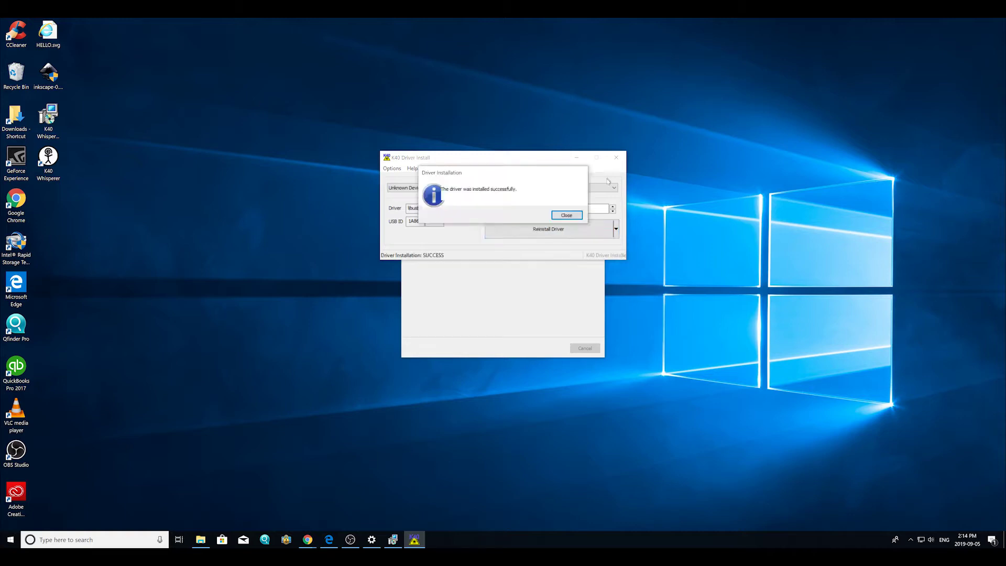
click(566, 215)
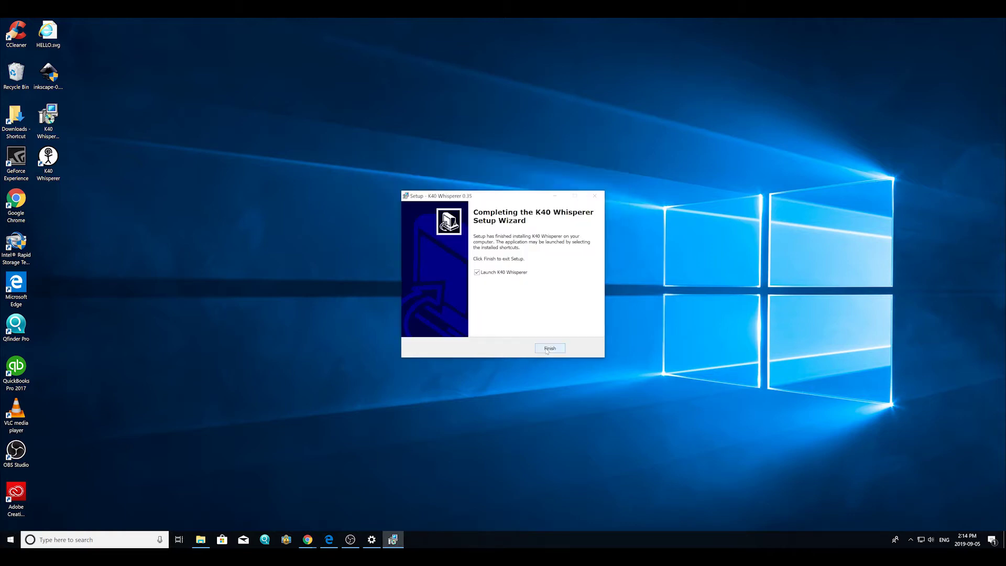
Finish setup to launch K40 Whisperer 0.35 and maximize its window
click(548, 348)
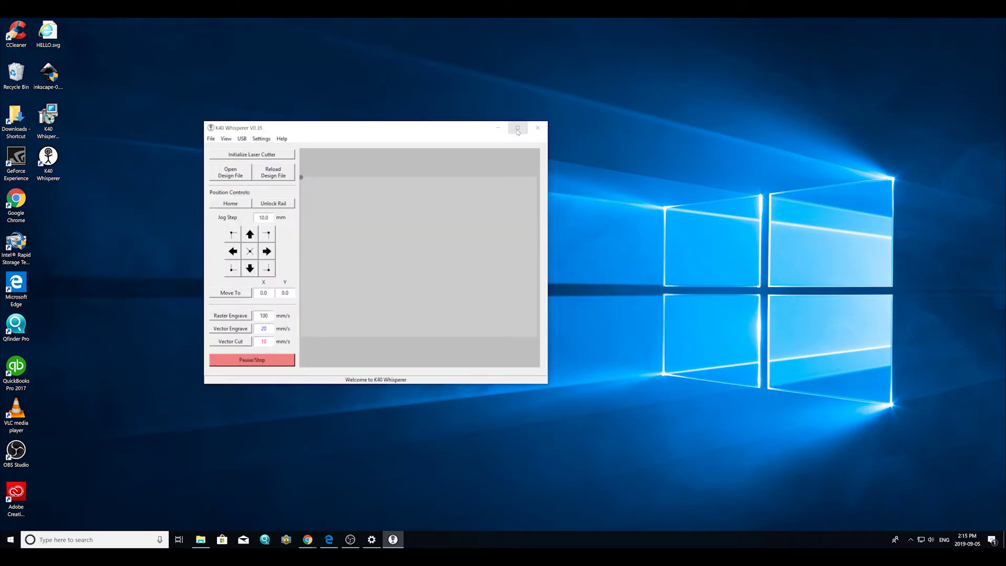
click(517, 128)
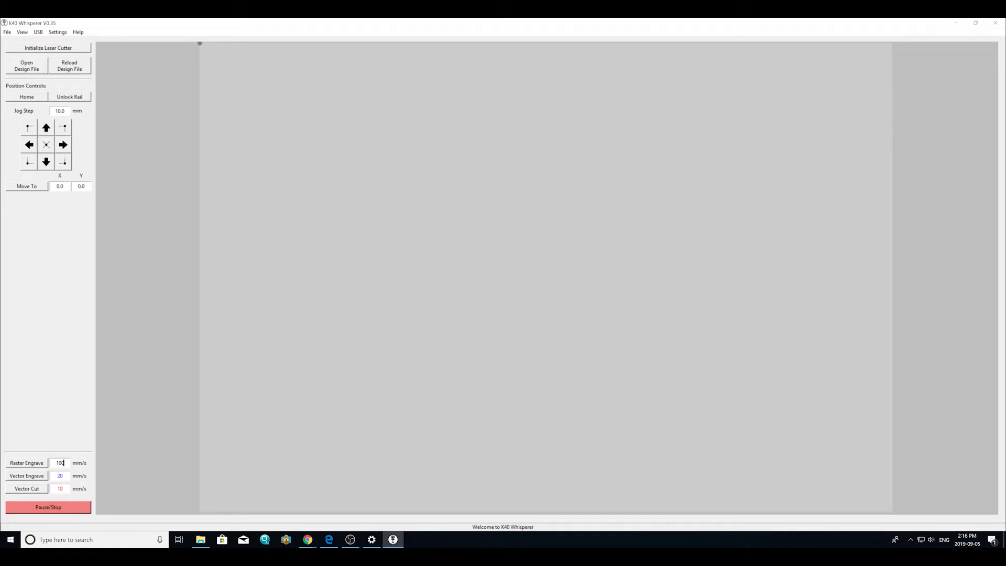
Open K40 Whisperer's View menu
click(23, 32)
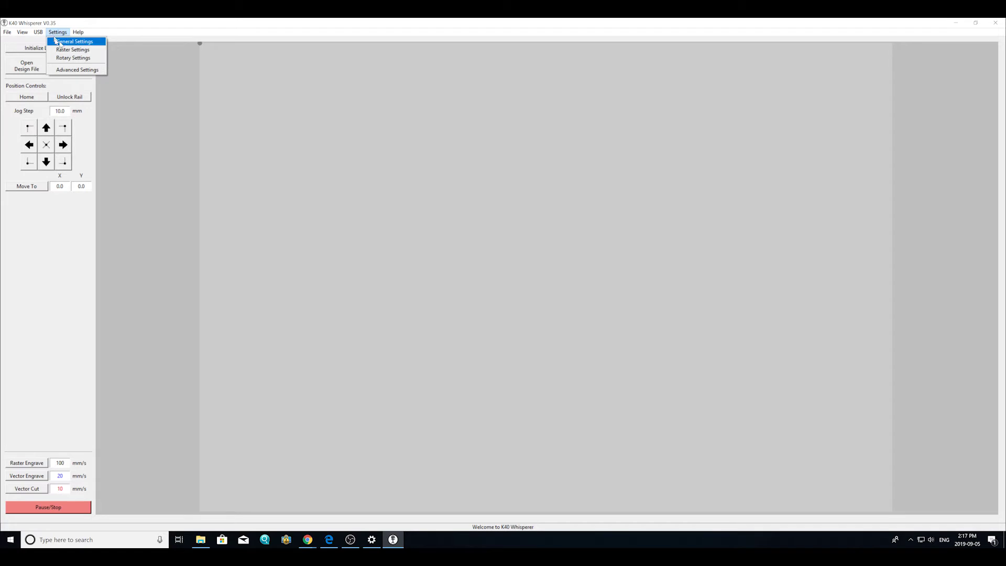
In General Settings, keep board LASER-M2, set laser area 450 × 280 mm, and save
click(60, 42)
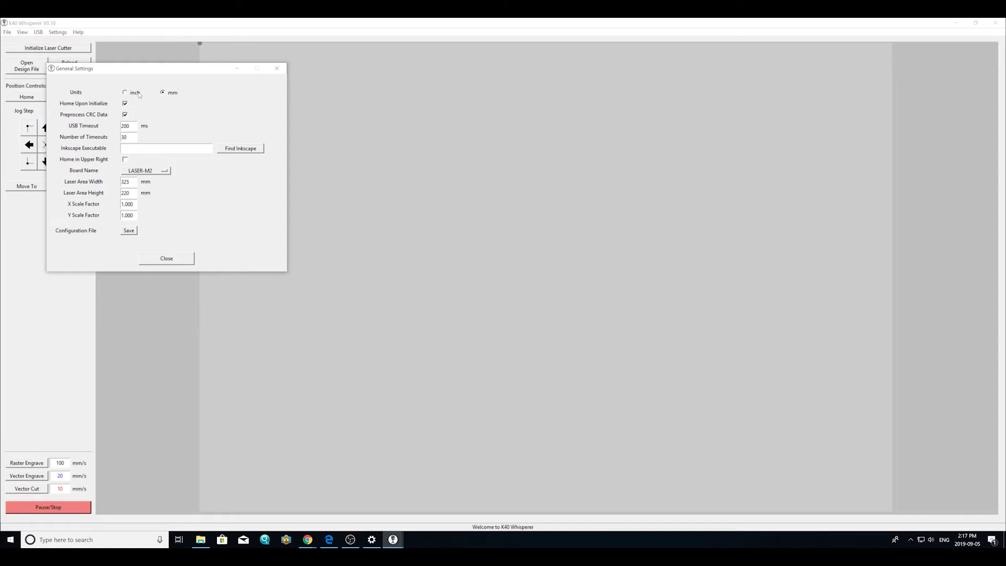
click(155, 171)
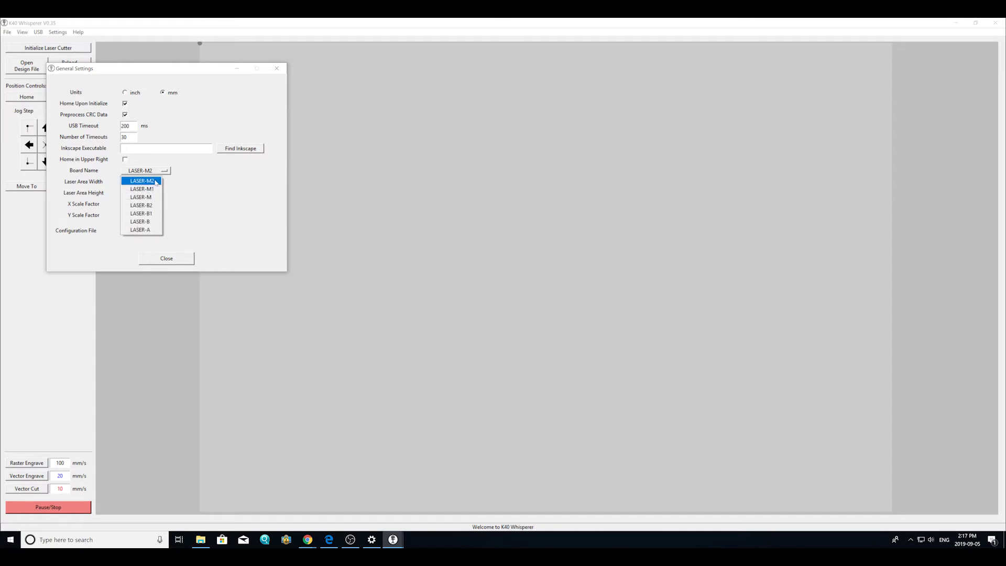
click(156, 182)
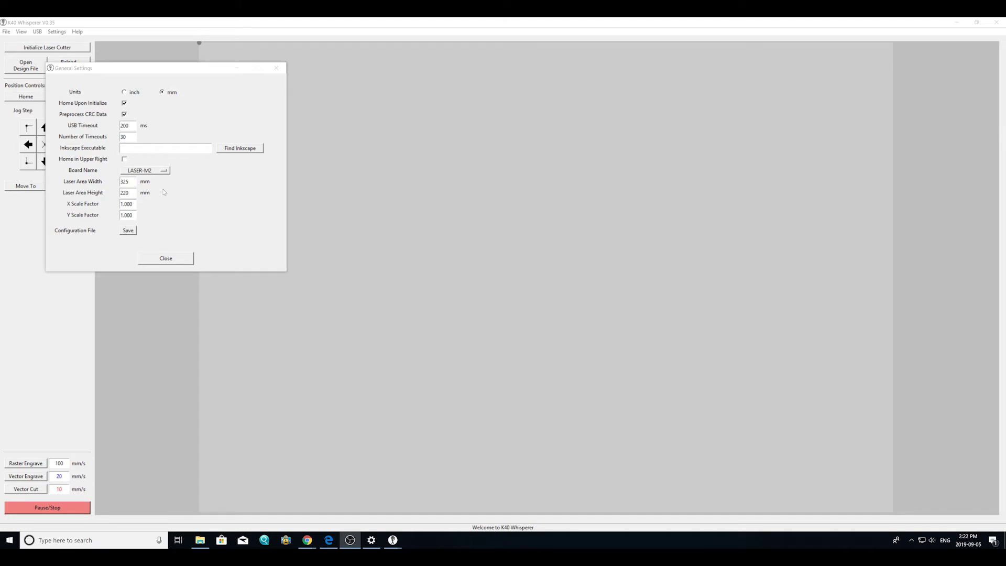
drag(135, 182, 119, 182)
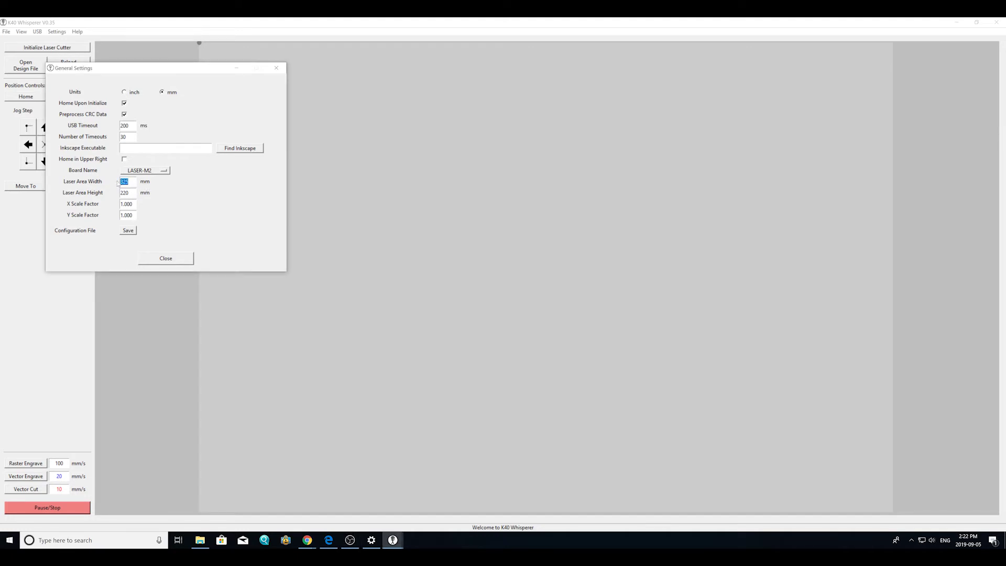
text(450)
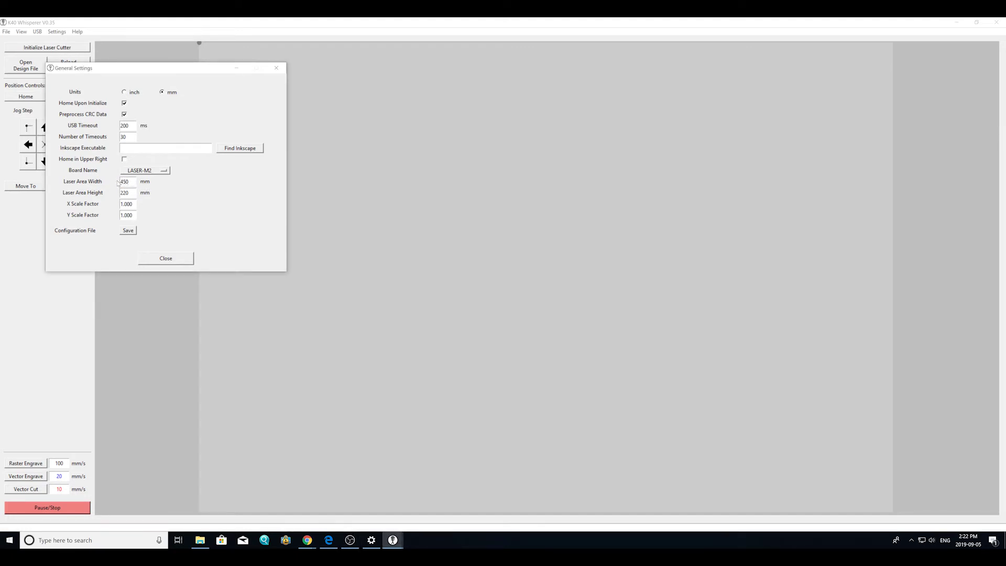
double_click(126, 192)
text(280)
click(128, 231)
click(55, 32)
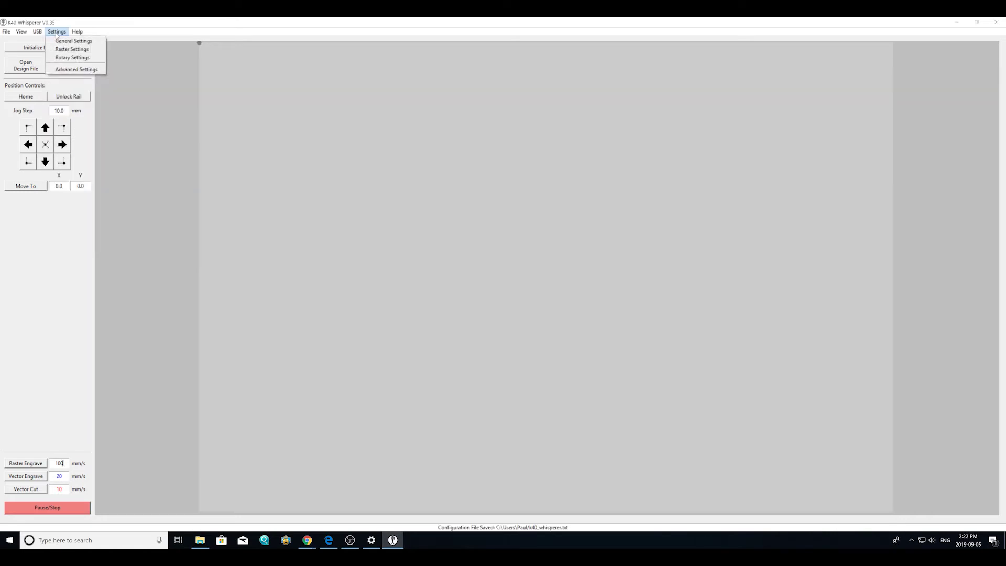
In Raster Settings, raise the black slope to 2.6 and select the scanline step value
click(57, 50)
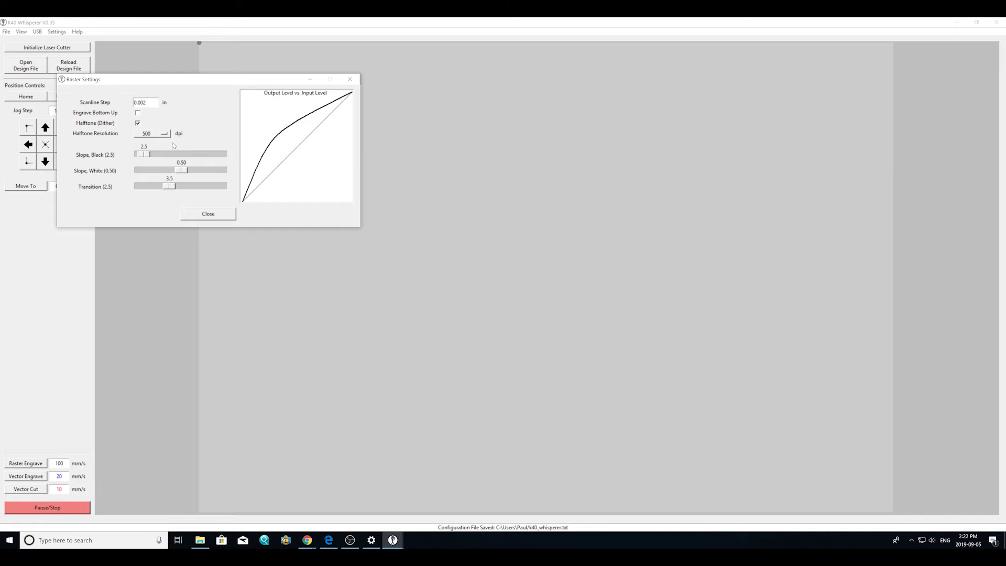
click(145, 154)
drag(150, 104, 132, 104)
Review Rotary Settings with rotary mode left off, then view another settings category
click(53, 33)
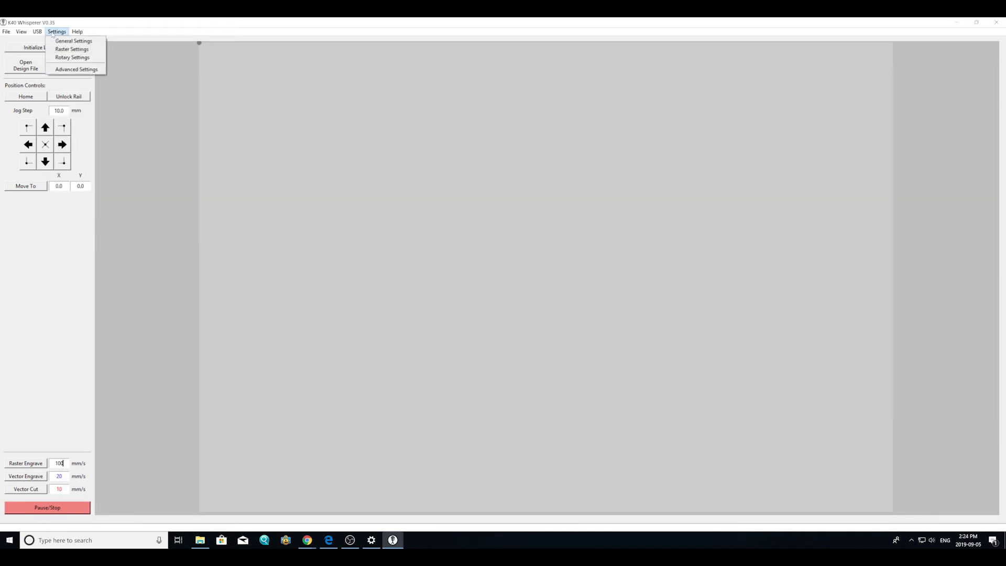
click(60, 56)
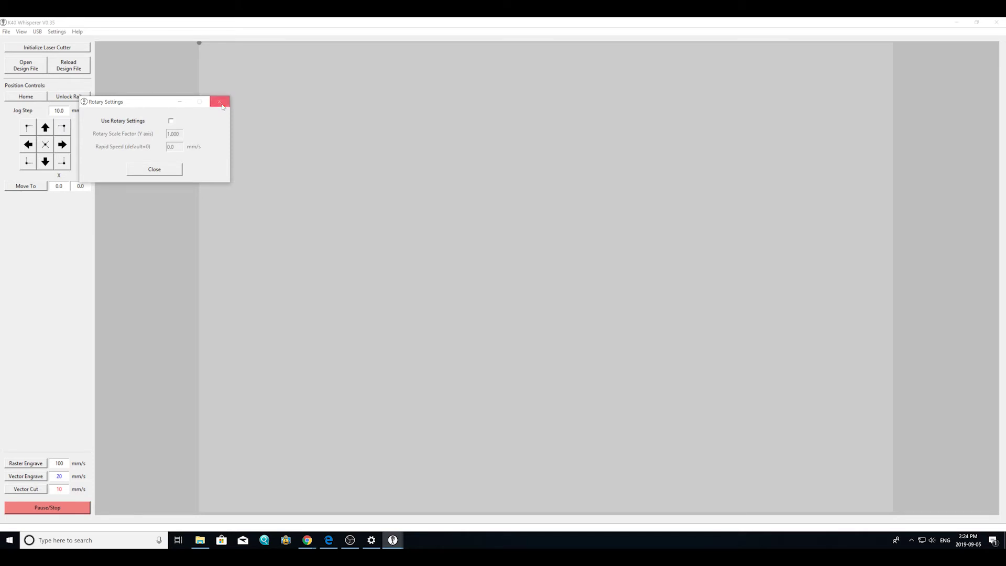
click(221, 102)
click(56, 31)
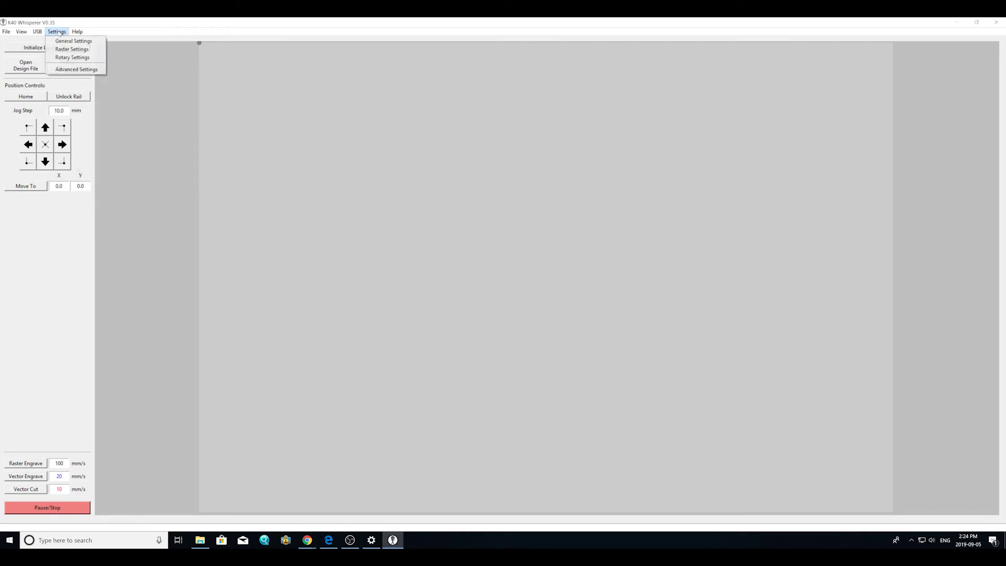
click(59, 70)
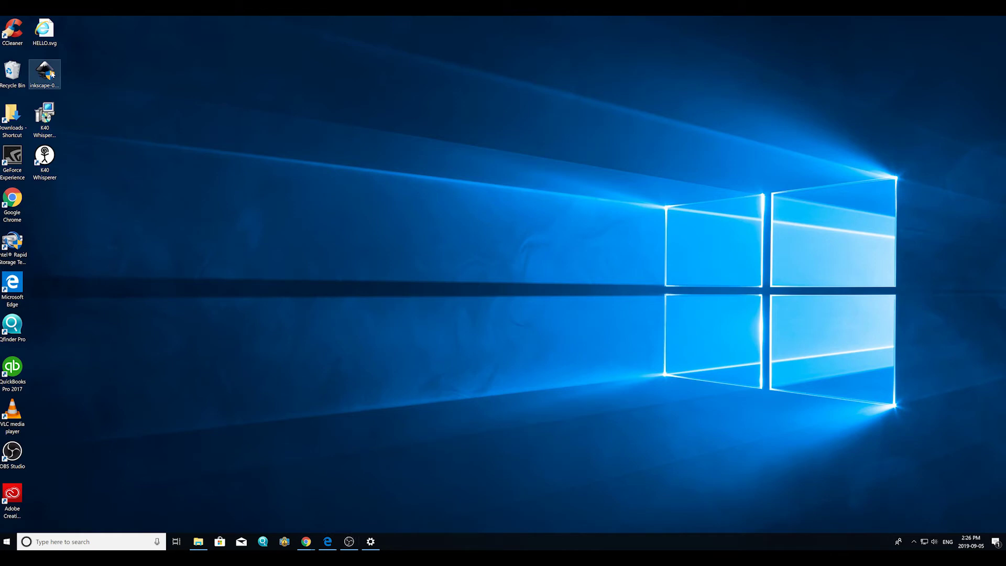
Accept the license, install Inkscape 0.92.4, and finish to launch it
click(553, 348)
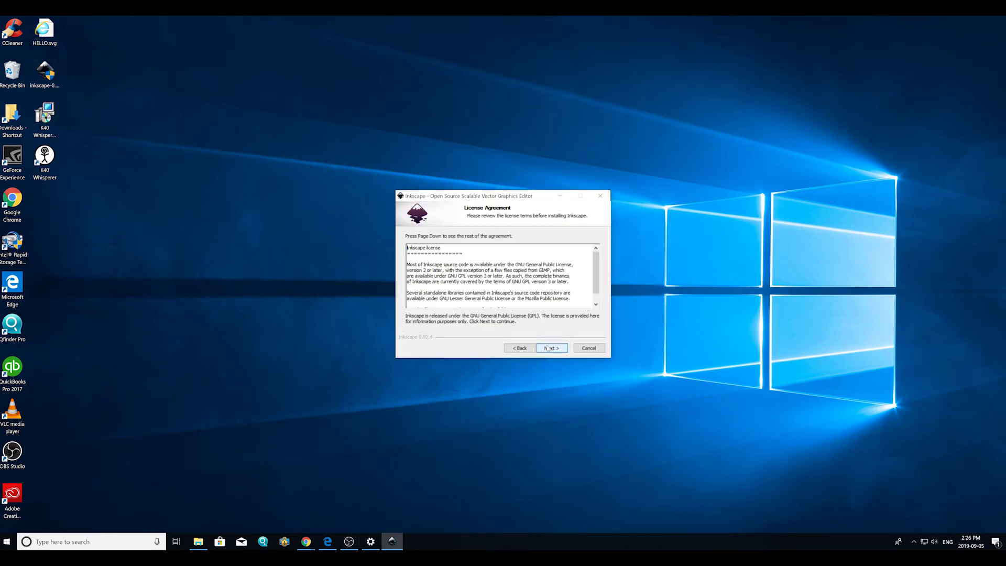
click(553, 348)
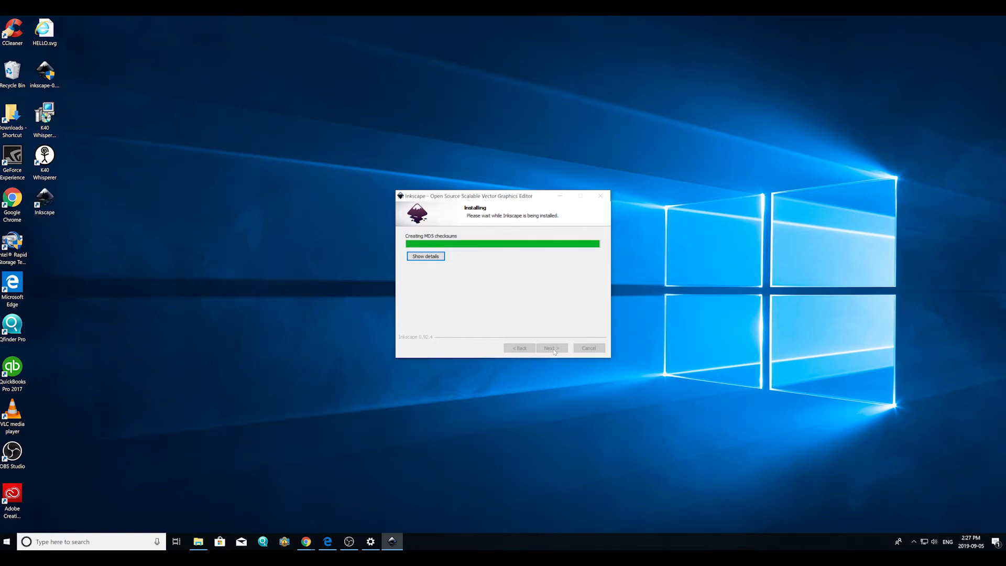
click(554, 349)
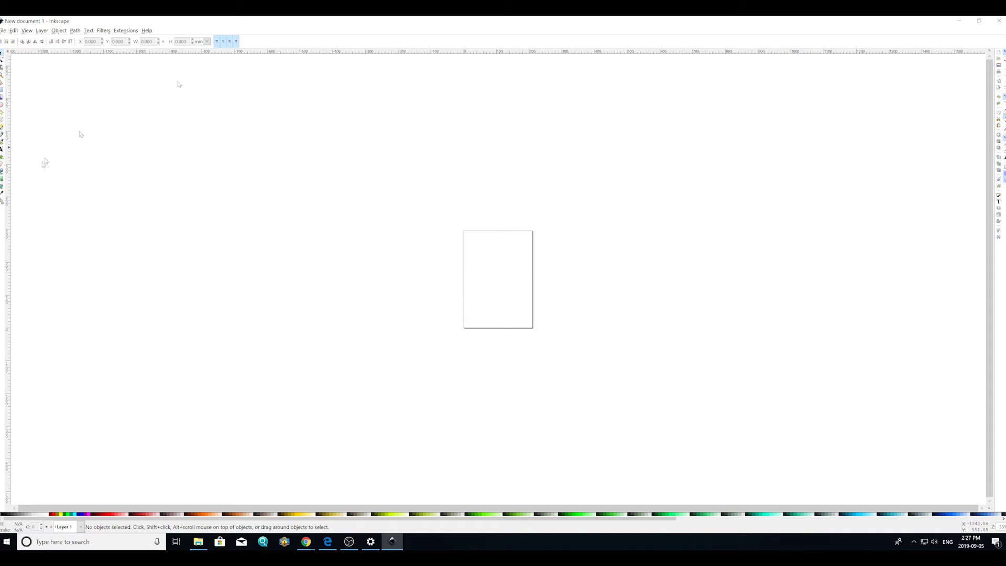
Zoom the Inkscape view to fit the whole page
click(27, 31)
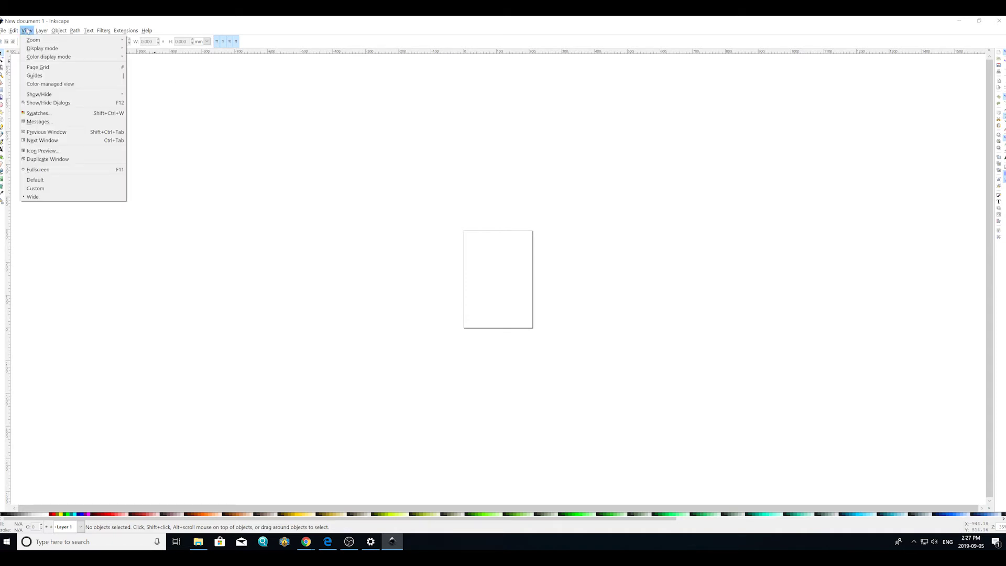
click(155, 104)
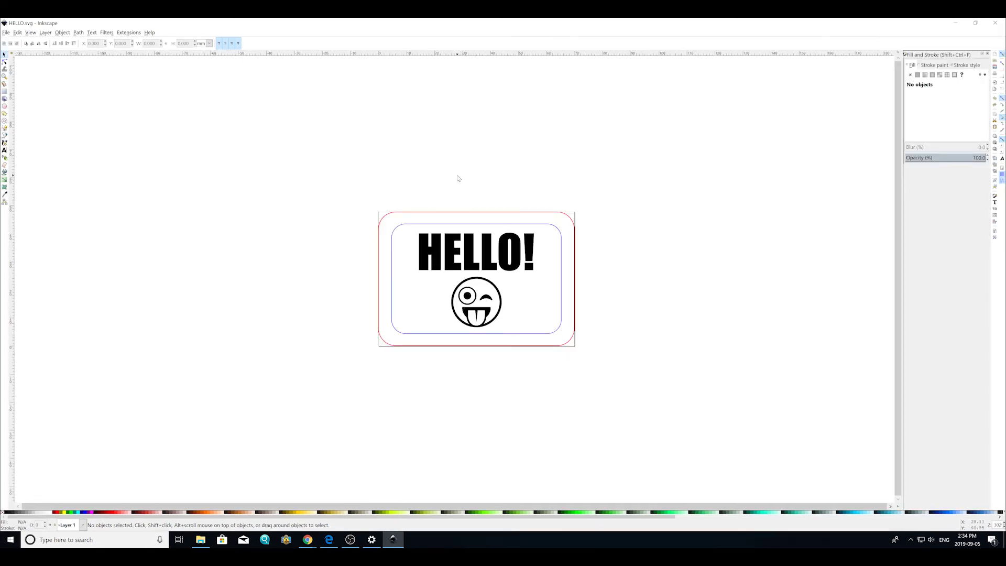
Zoom in on the design and check the emoji and the black HELLO! text
click(32, 34)
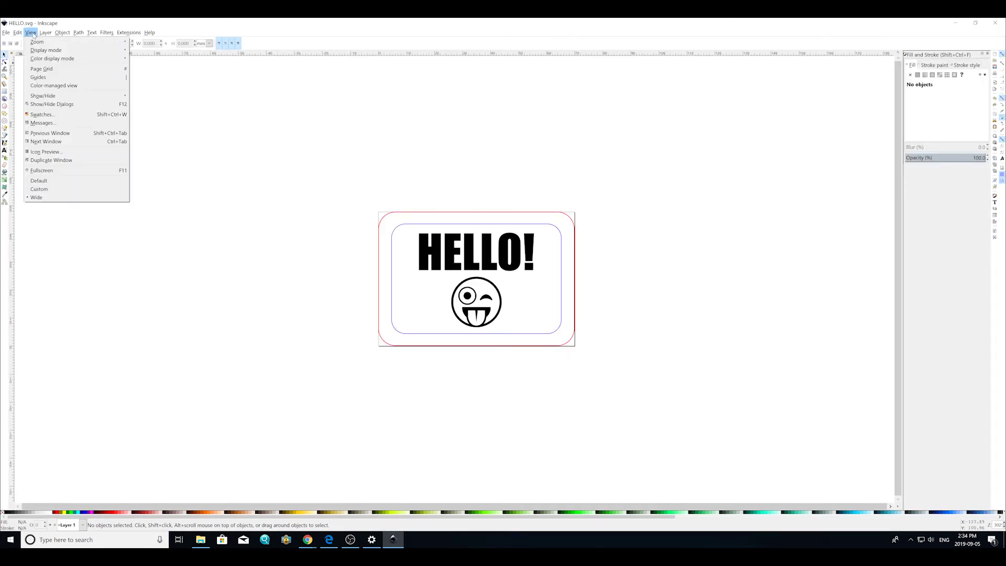
mouse_move(36, 42)
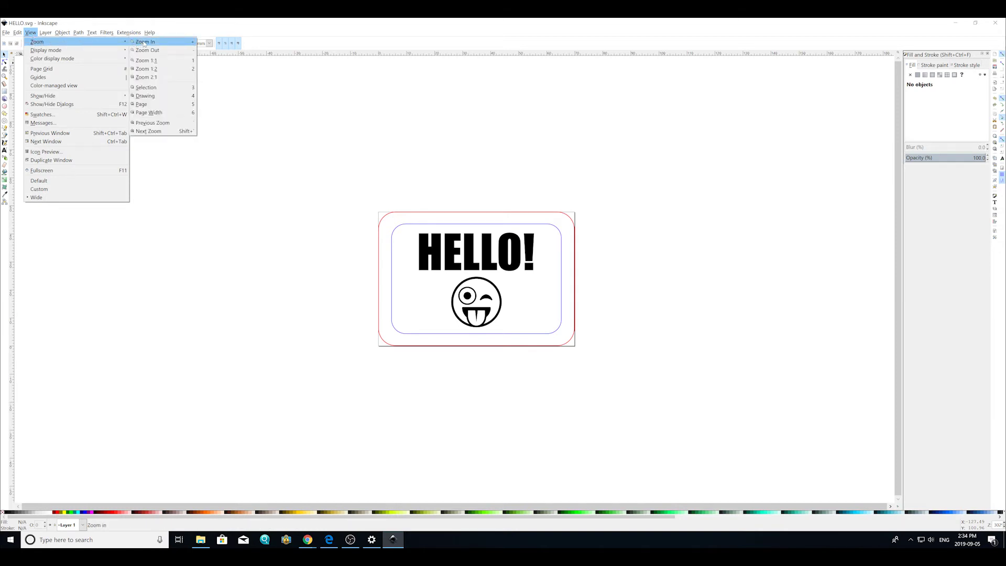
click(142, 42)
click(30, 32)
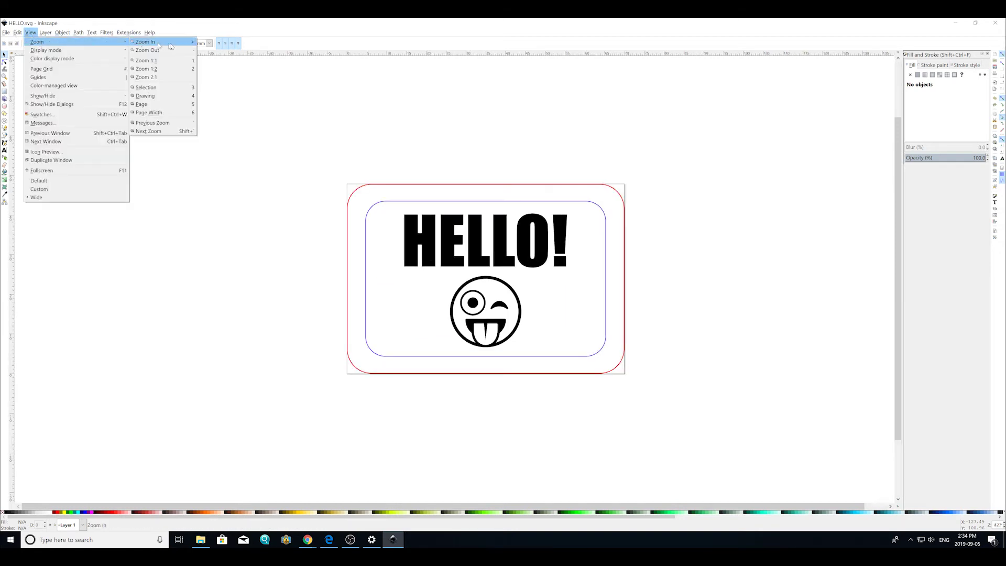
click(158, 42)
click(532, 308)
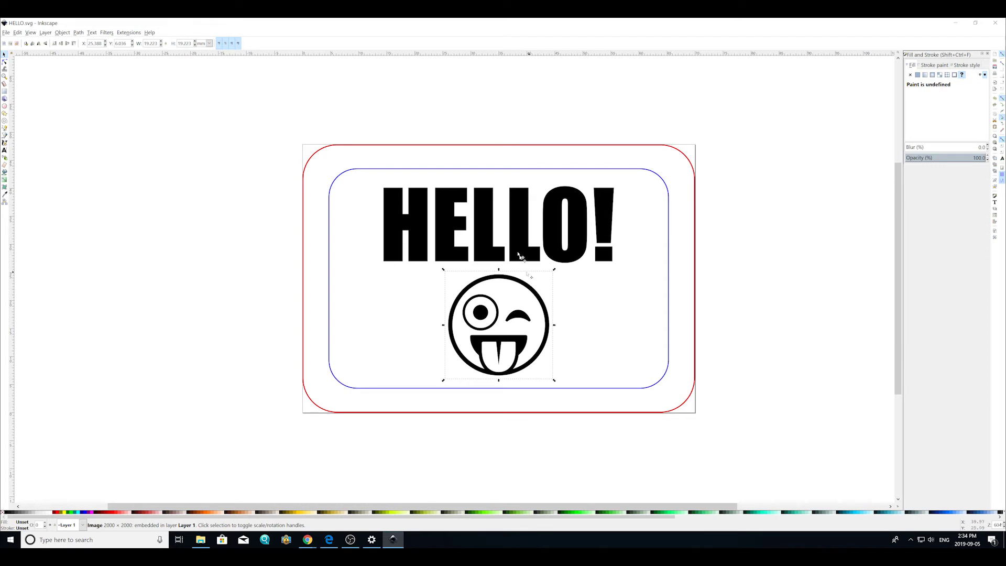
click(512, 234)
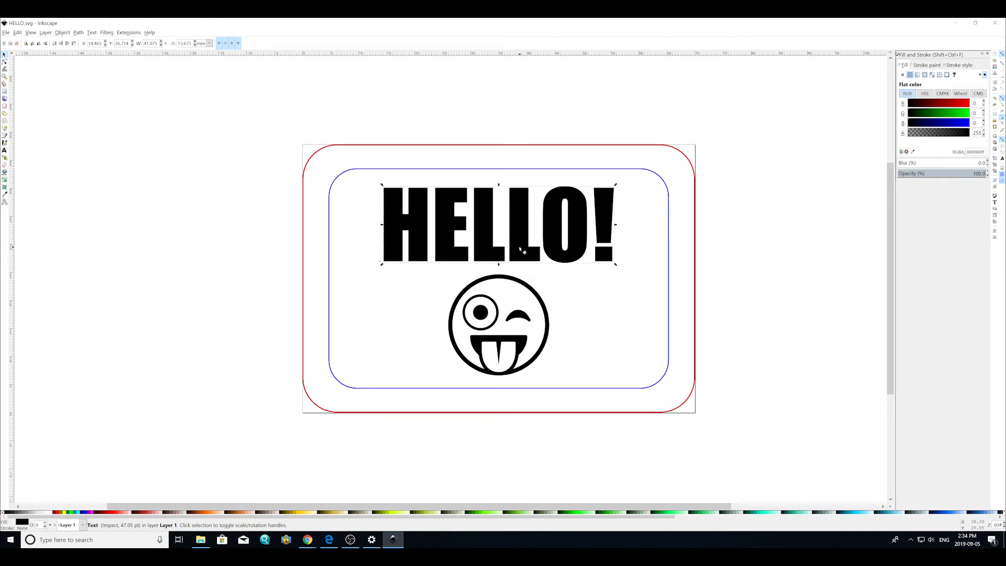
Confirm the blue inner and red outer border strokes, then save HELLO.svg
click(637, 173)
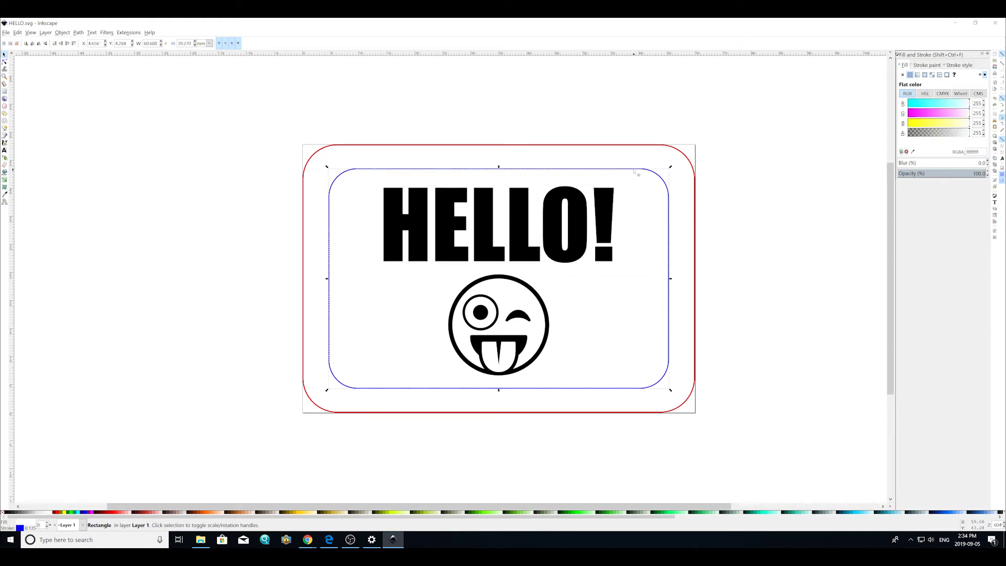
key(ctrl+Page_Down)
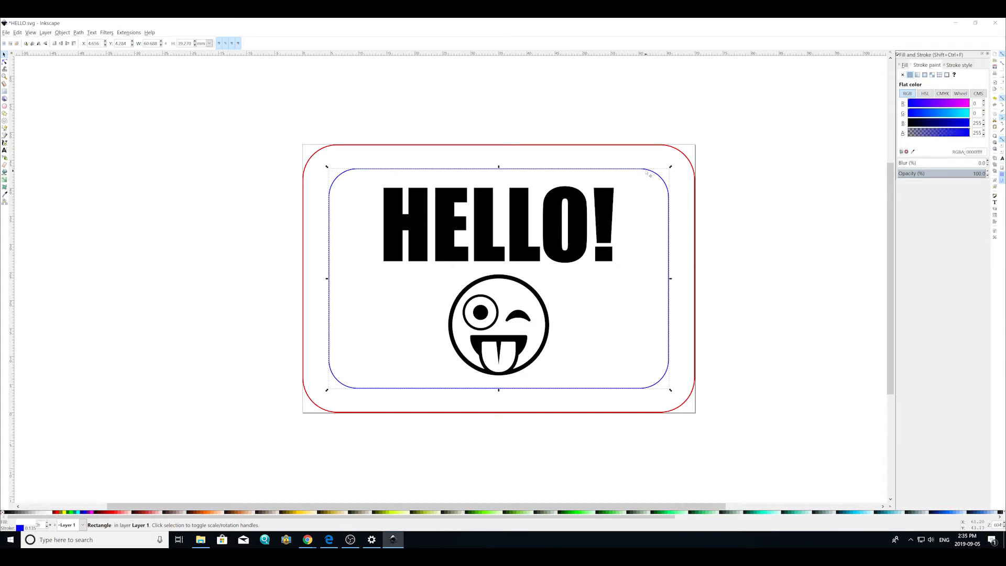
click(637, 147)
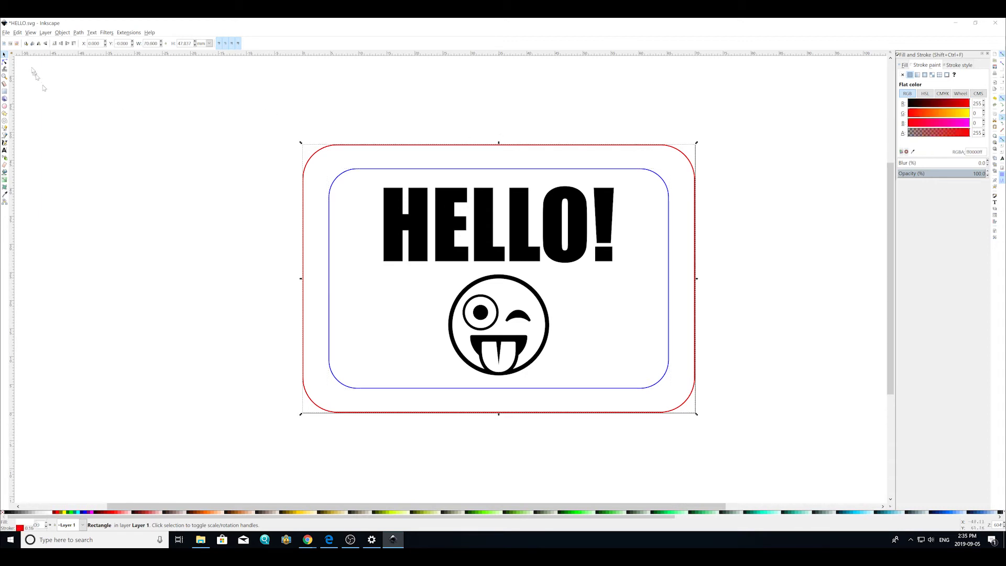
click(7, 32)
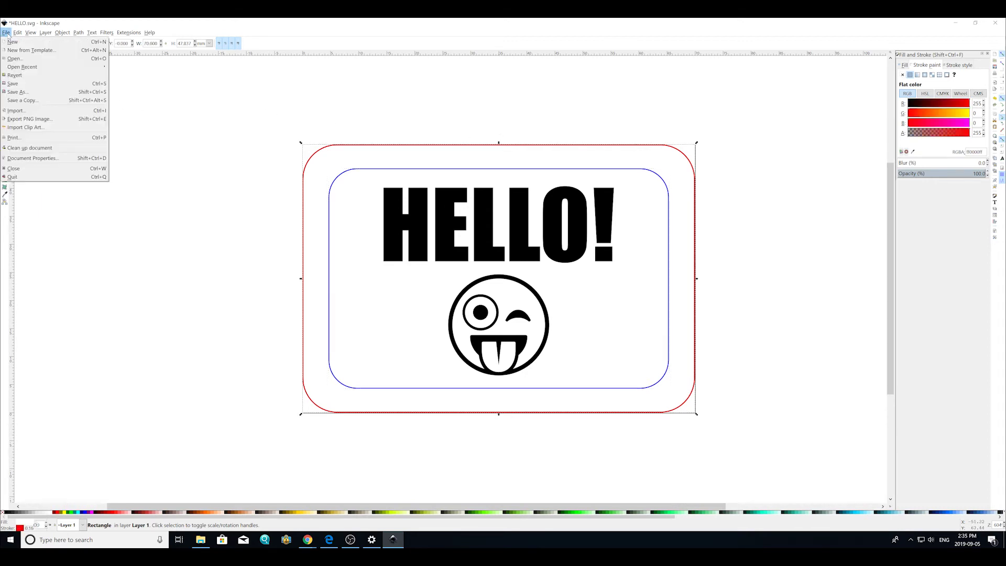
click(13, 83)
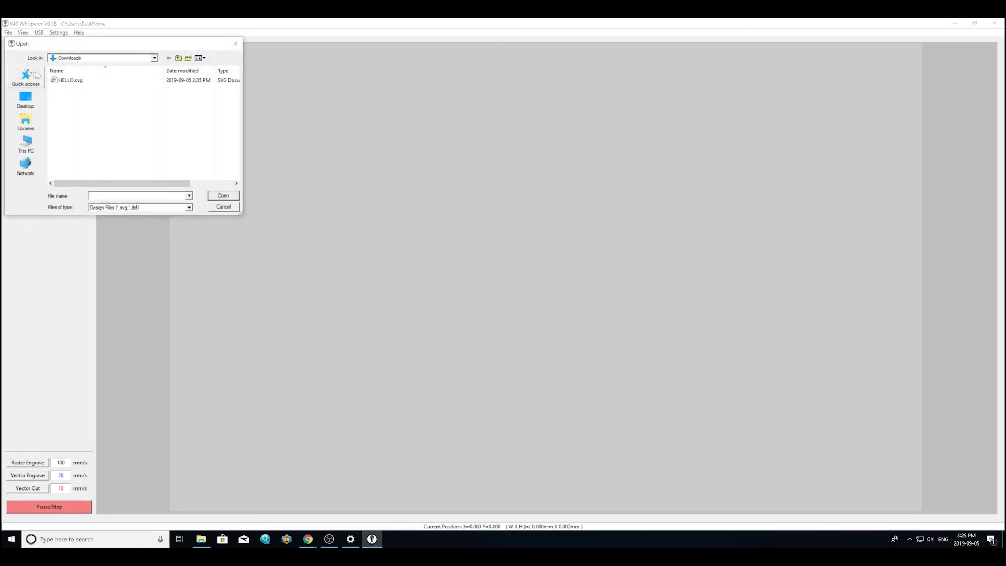
Open HELLO.svg from Downloads so the HELLO! design appears at about 70×47.8 mm
click(74, 81)
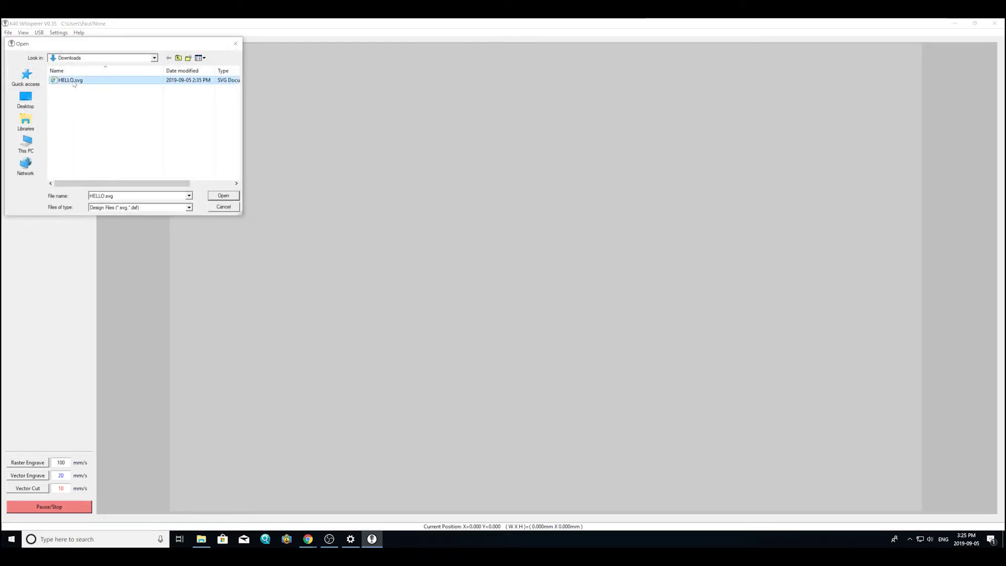
click(227, 195)
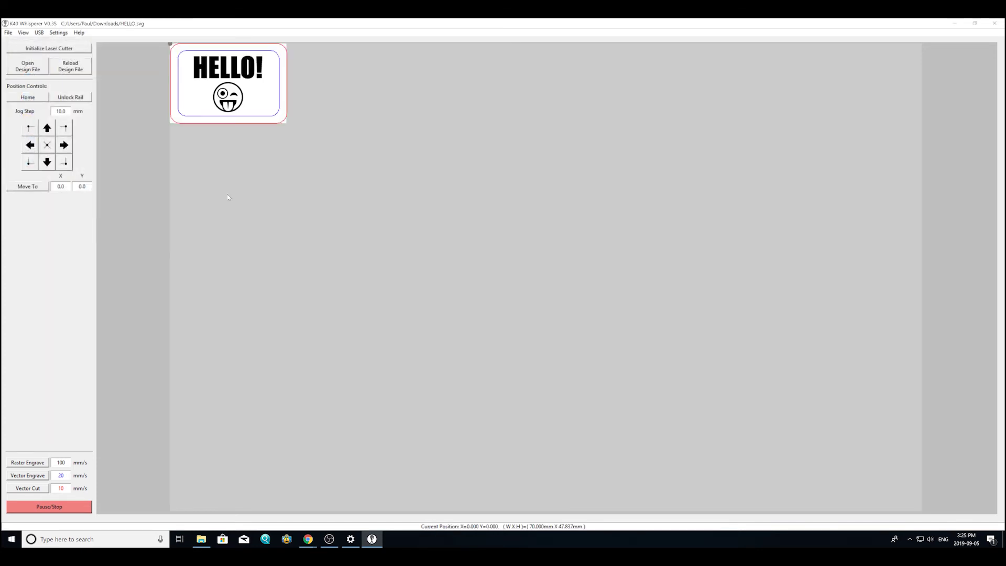
Zoom the work area to fit the HELLO design with View > Zoom to Design Size
click(23, 33)
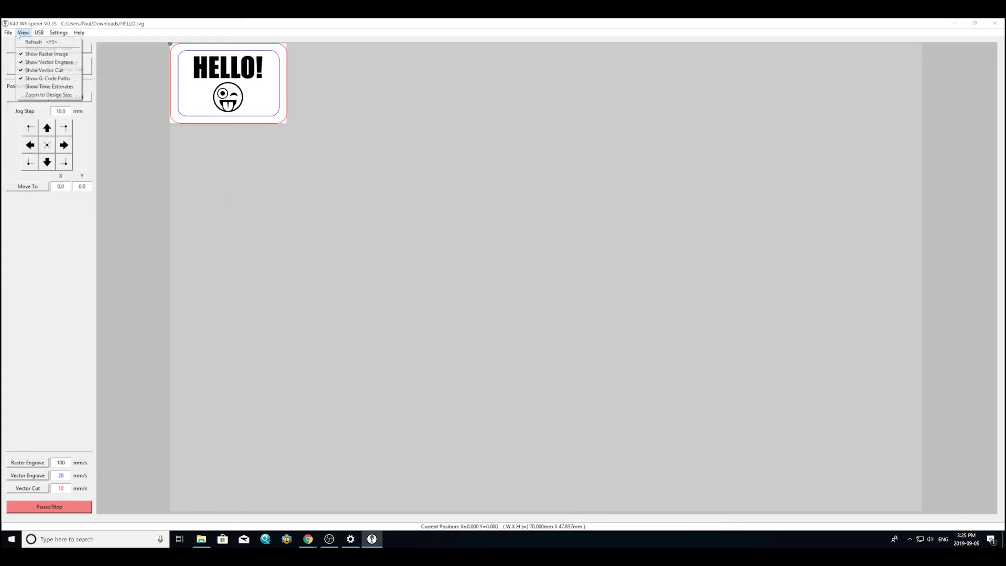
click(24, 95)
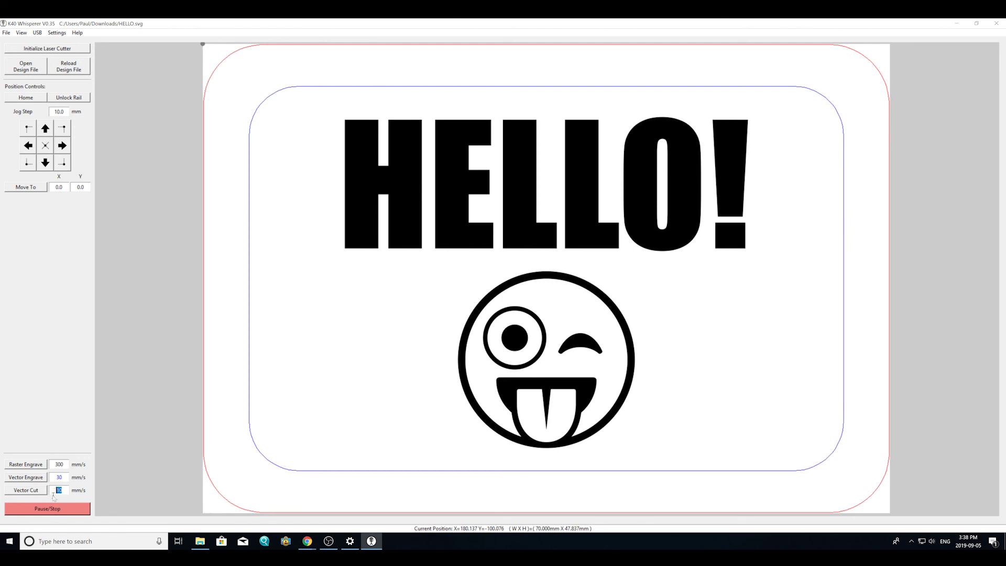
Send the HELLO design to the laser as a Vector Cut job
click(30, 490)
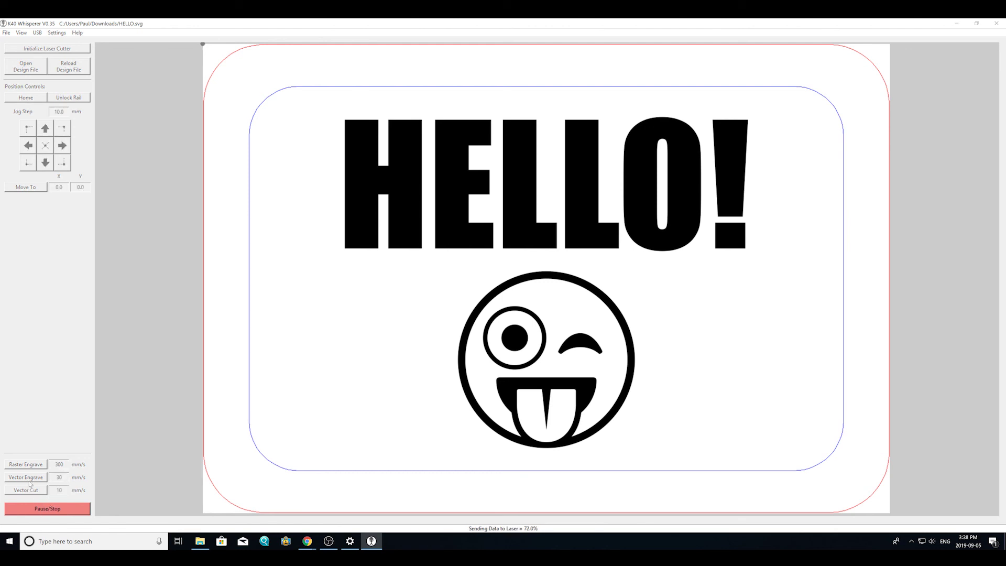